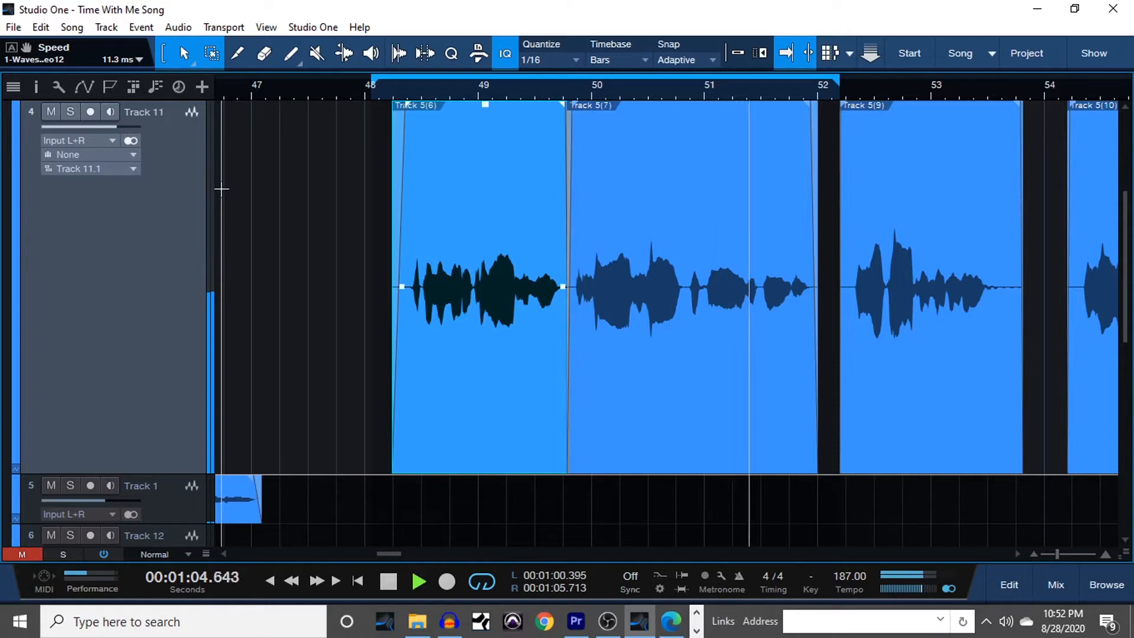
- Open the Waves Tune Real-Time insert on Track 11, set Speed to 0.1 ms, and play the vocal to hear it
key(space)
key(F3)
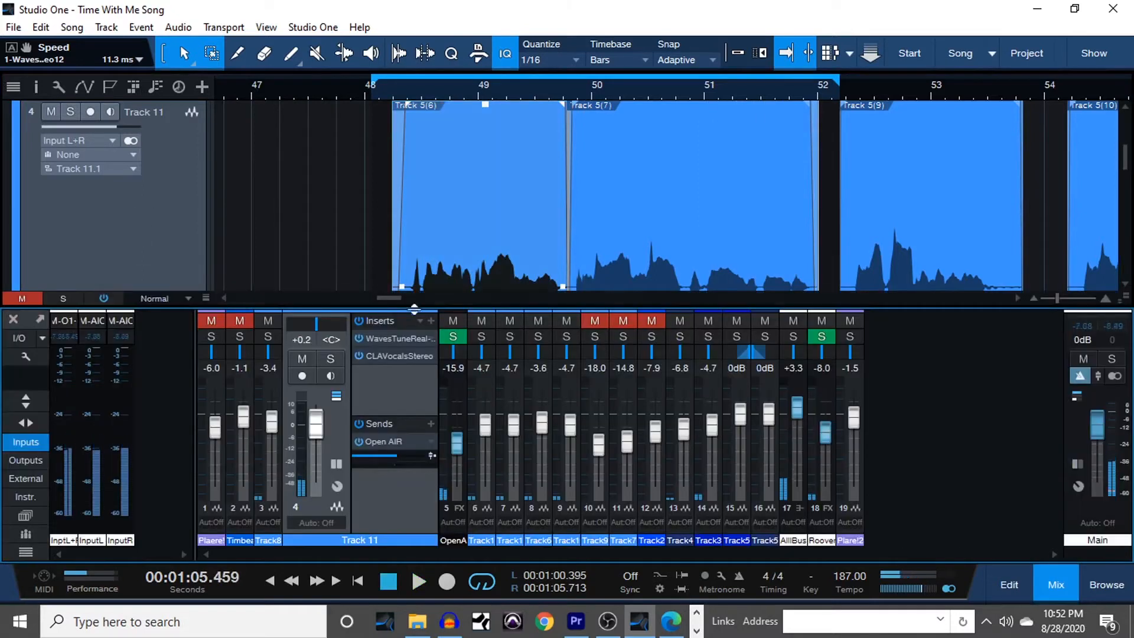
click(391, 339)
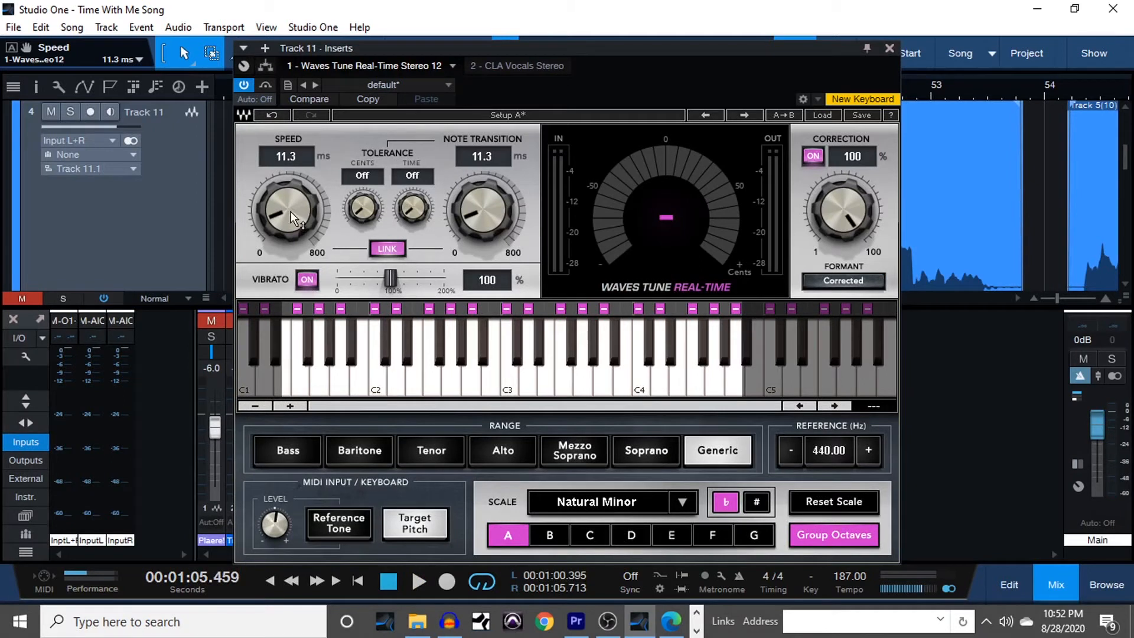
drag(287, 202, 287, 212)
key(space)
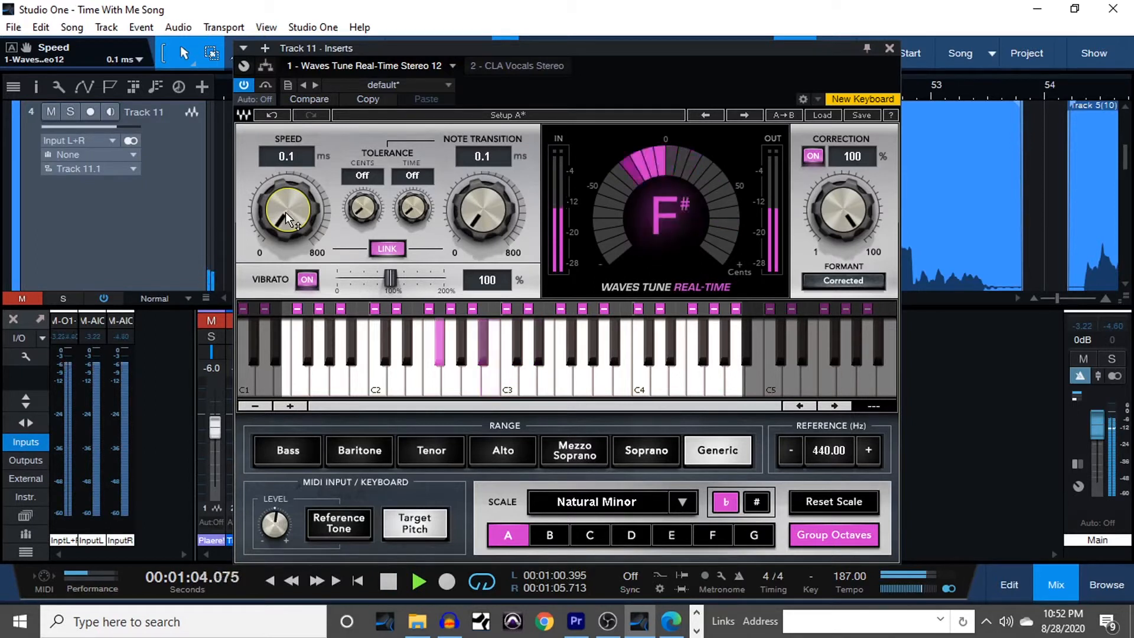
key(space)
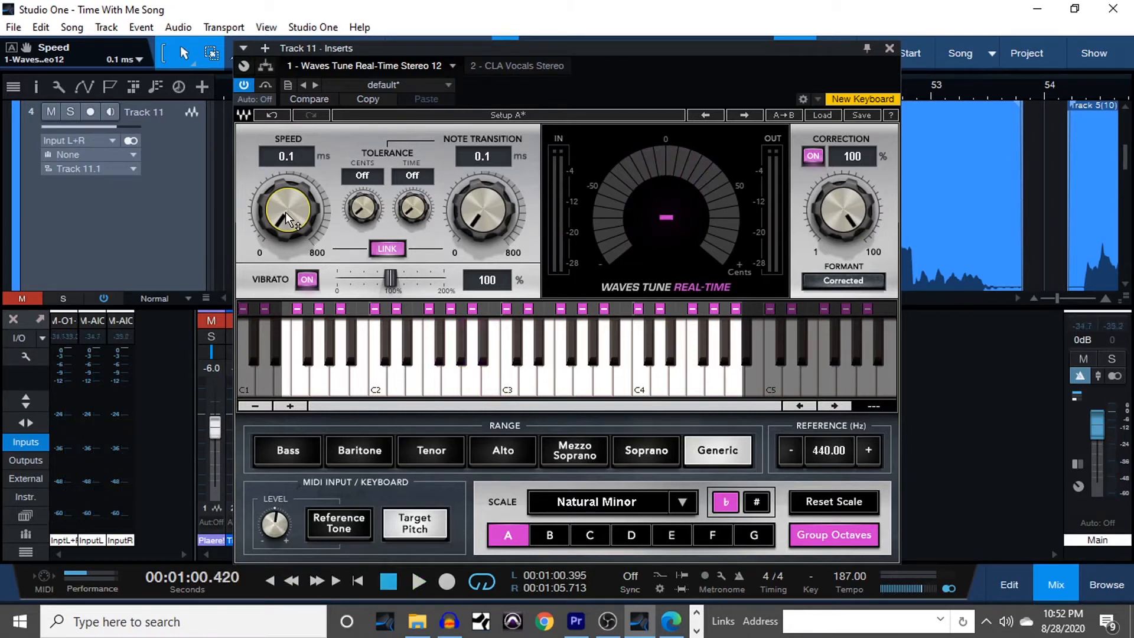
key(space)
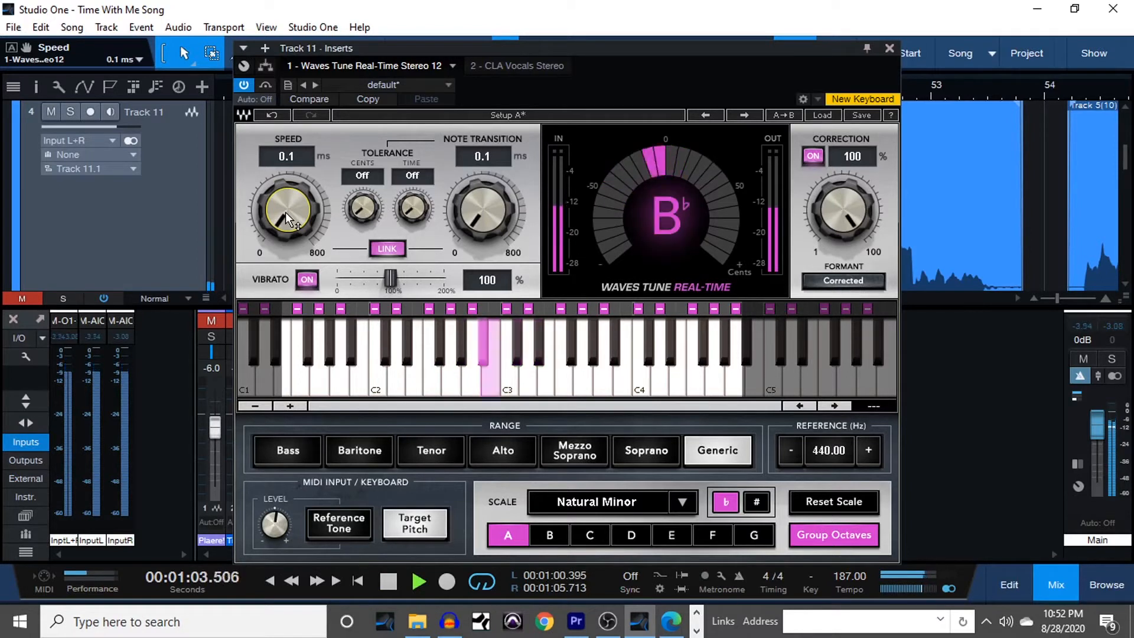
key(space)
- Set the Waves Tune Speed to 46.7 ms and audition the vocal
drag(285, 212, 285, 188)
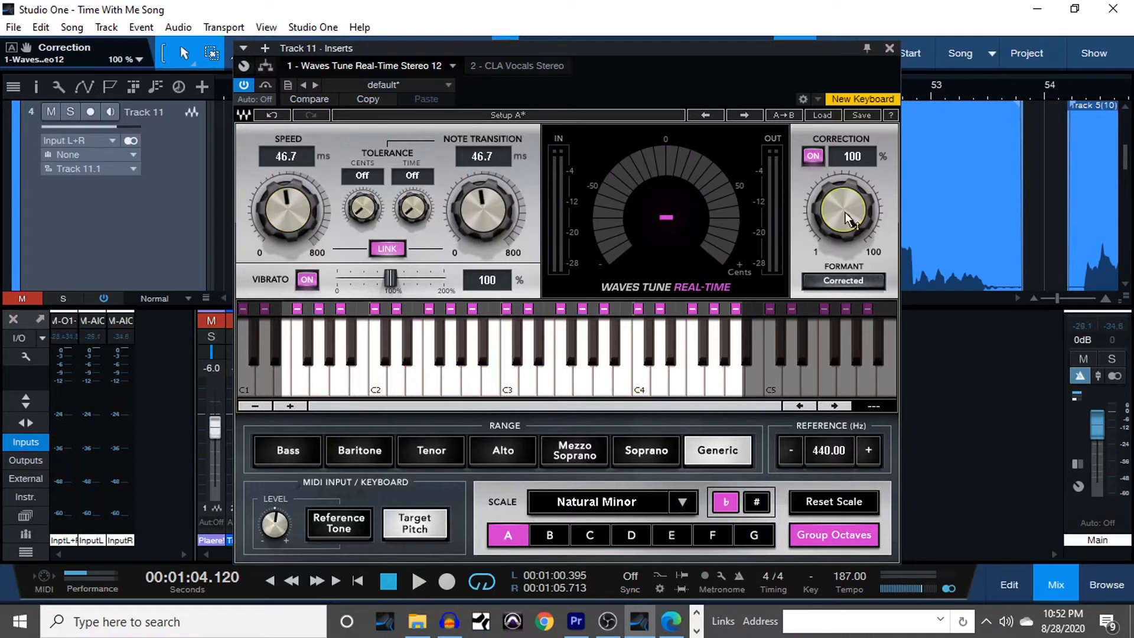
key(space)
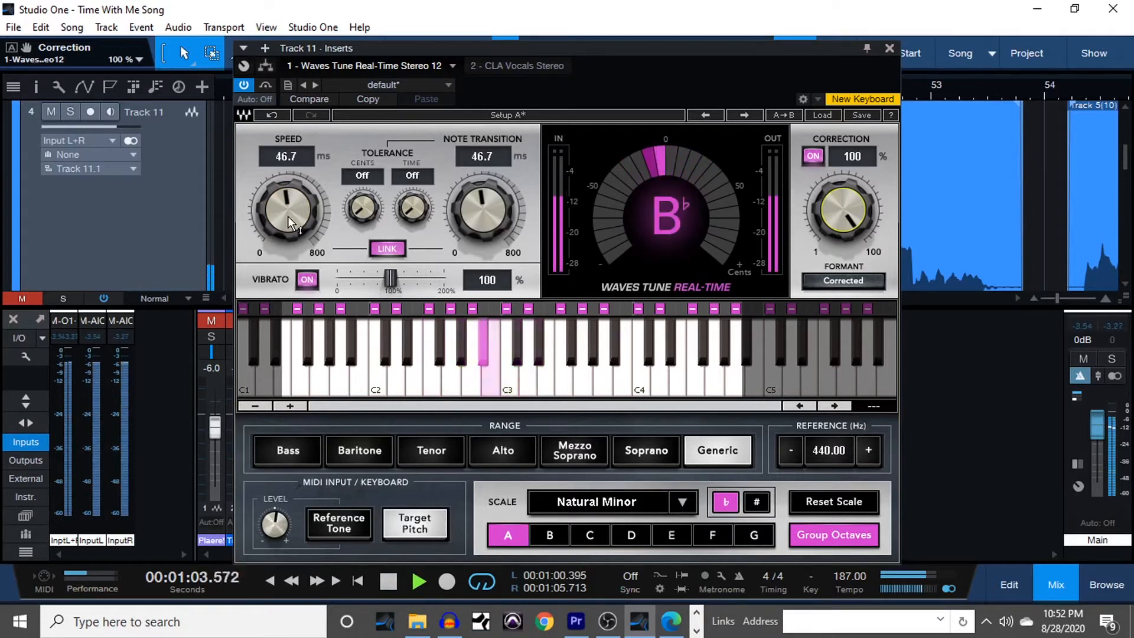
key(space)
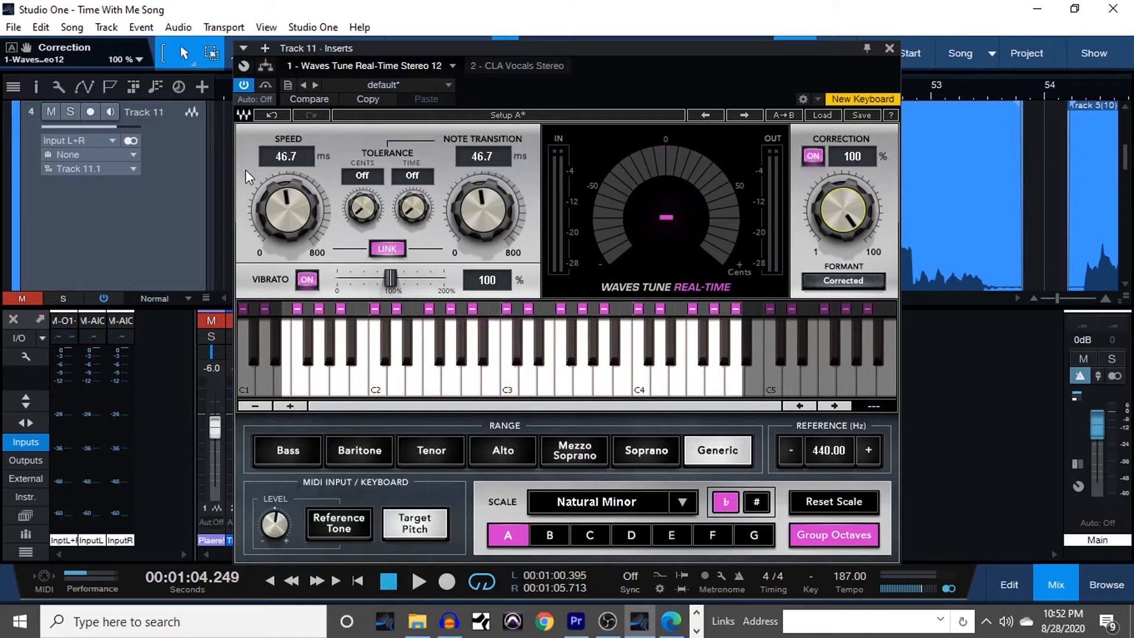
- Set the Waves Tune Speed to 20.5 ms and audition the vocal
drag(305, 230, 303, 220)
key(space)
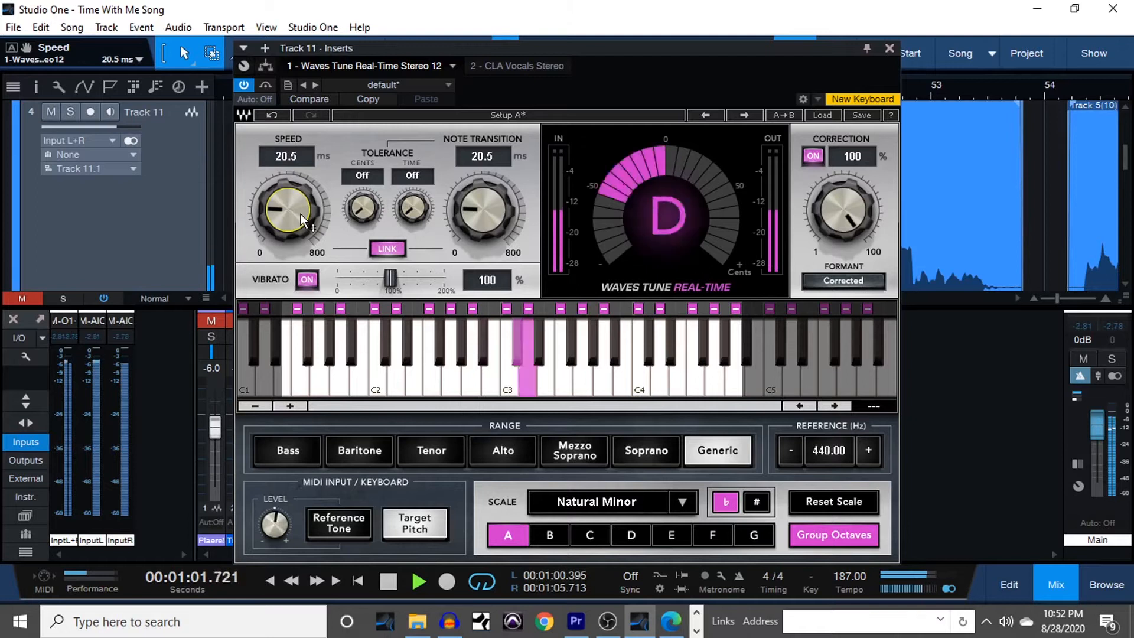
key(space)
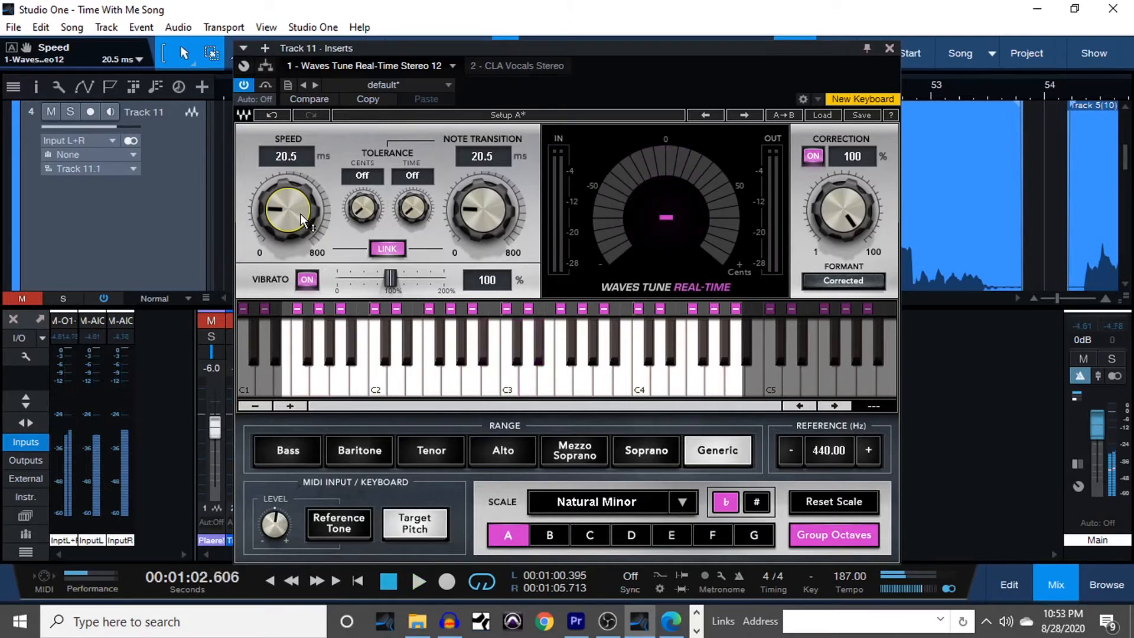
- Set the Waves Tune Speed to 18.7 ms, then close the plug-in and the mixer
drag(301, 215, 301, 217)
click(887, 49)
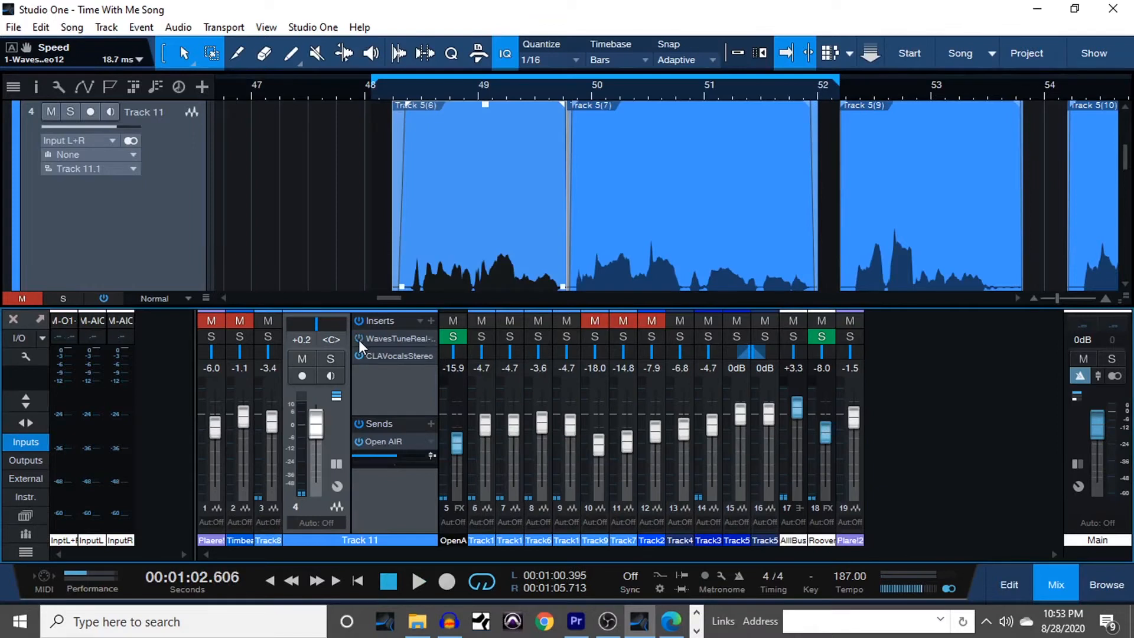
click(1054, 584)
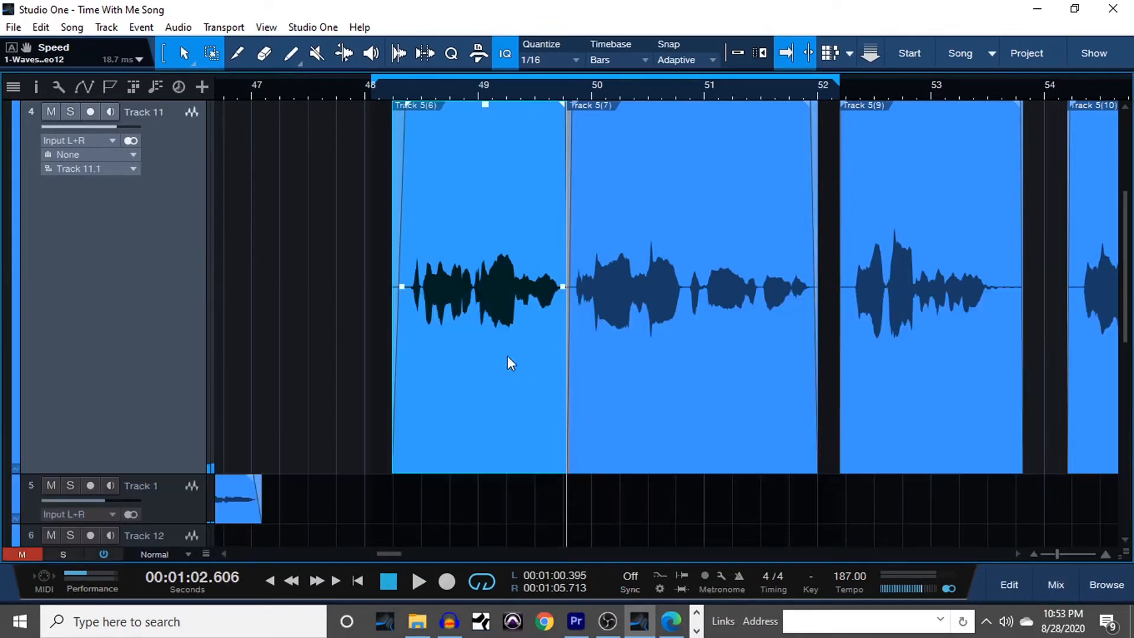
- Open the clips Track 5(6) and Track 5(7) in Melodyne and select all their notes
drag(326, 318, 677, 352)
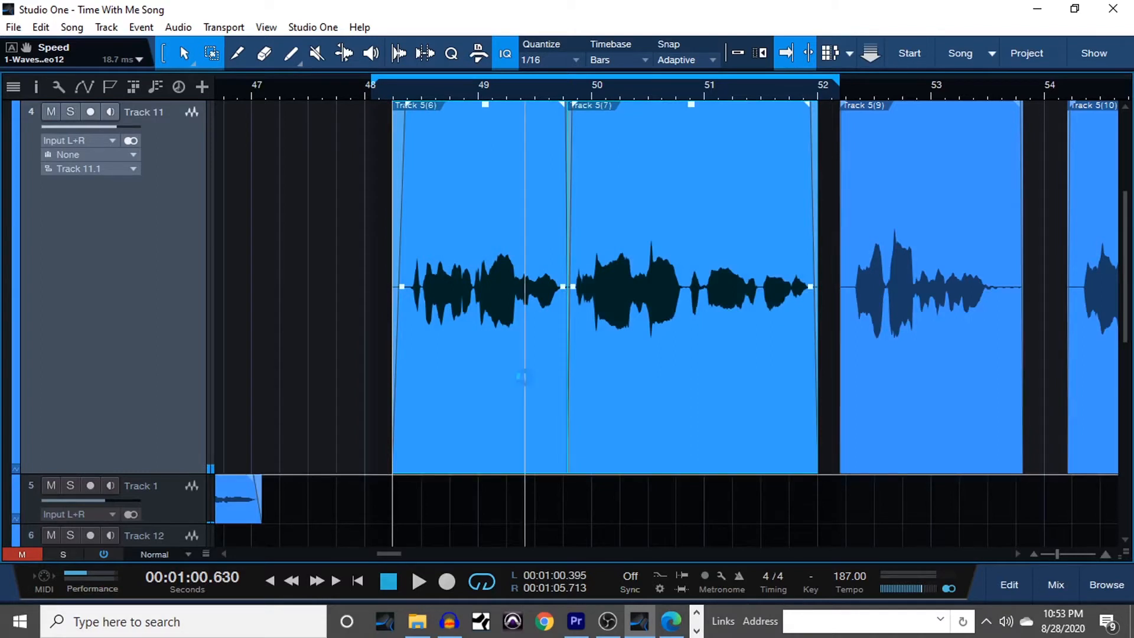
key(ctrl+m)
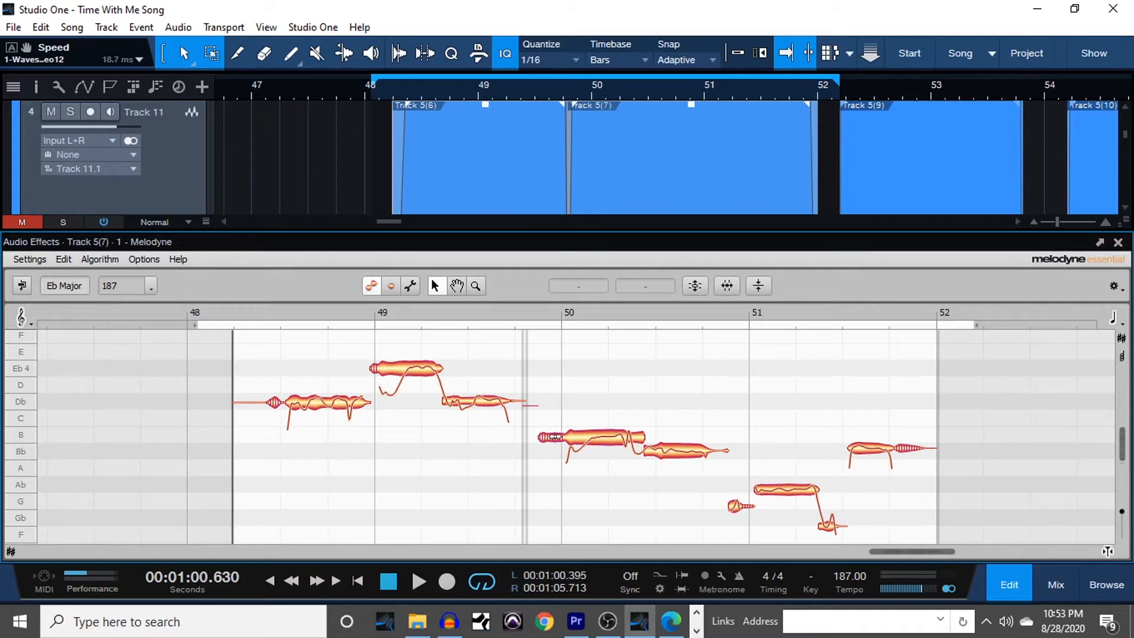
drag(226, 343, 970, 544)
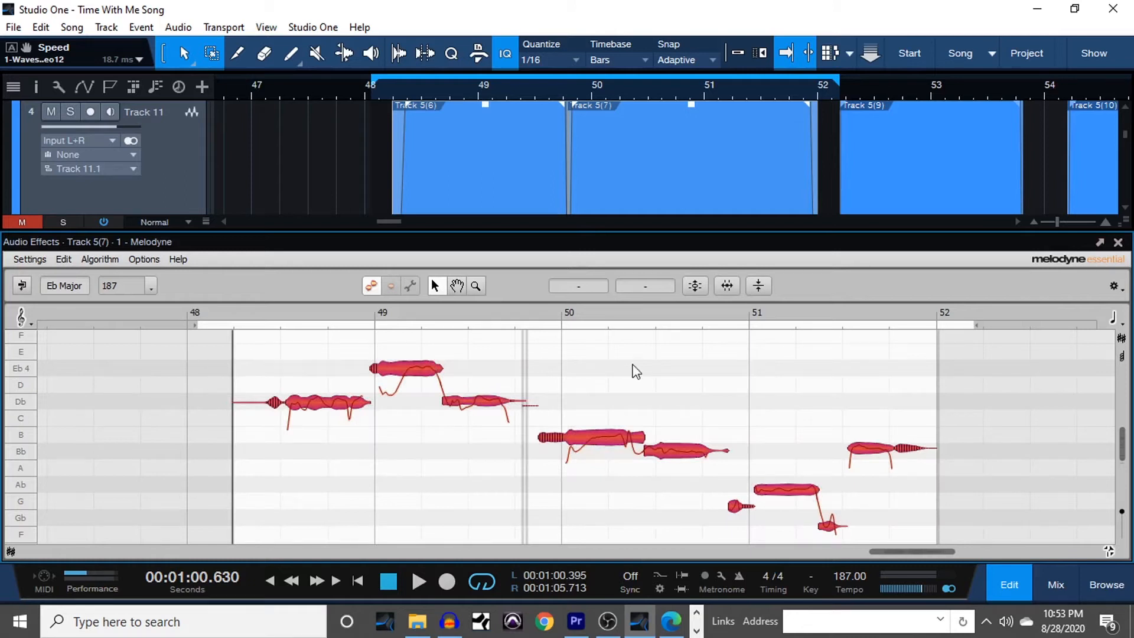
click(695, 292)
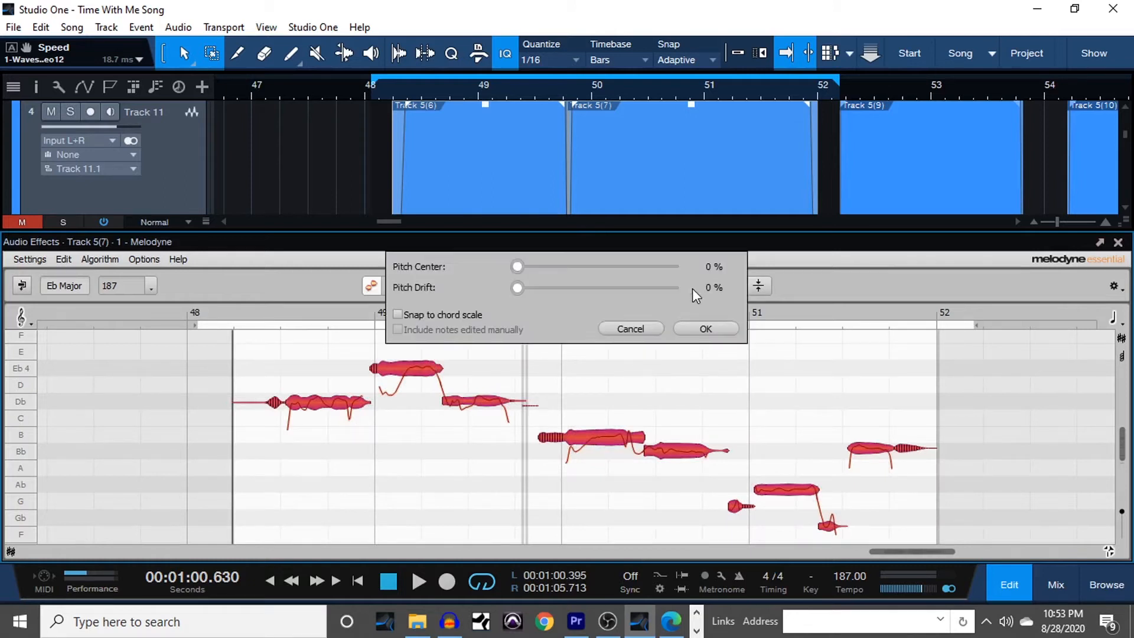
drag(520, 266, 566, 267)
click(705, 328)
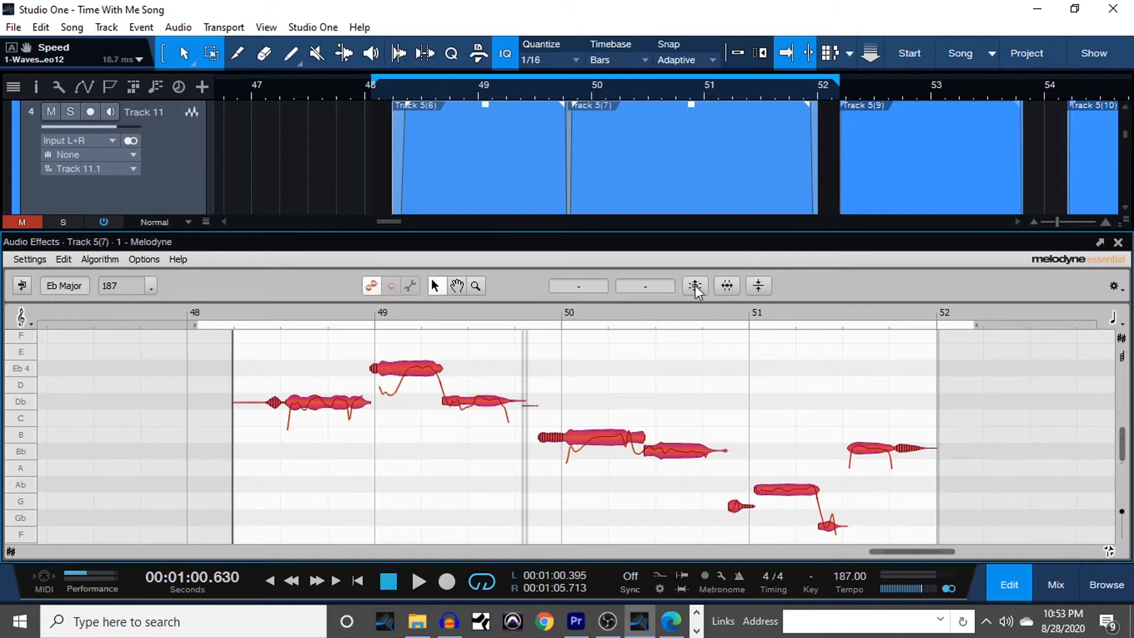
- Correct the pitch of the selected Melodyne notes with Pitch Center at 100% and Pitch Drift at 0%
click(695, 290)
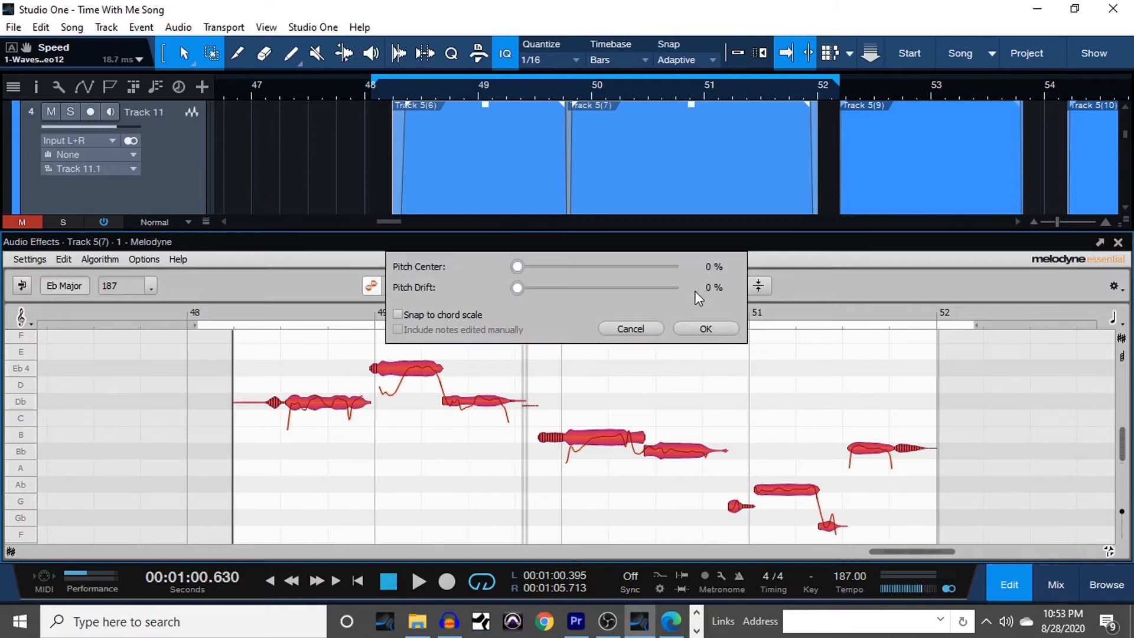
drag(522, 268, 716, 270)
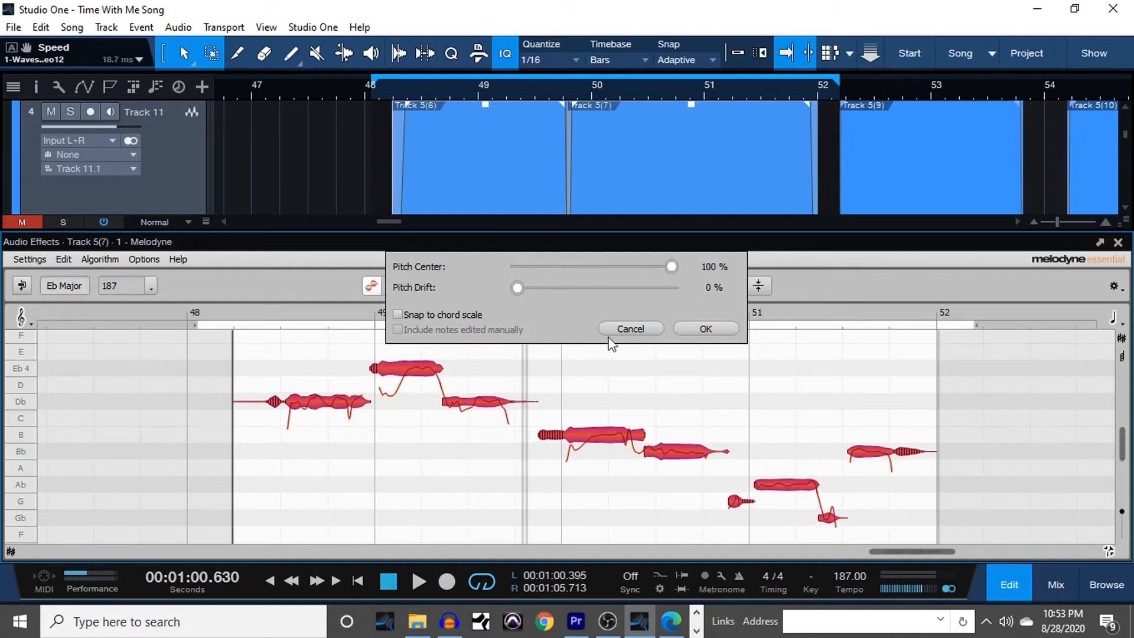
click(716, 330)
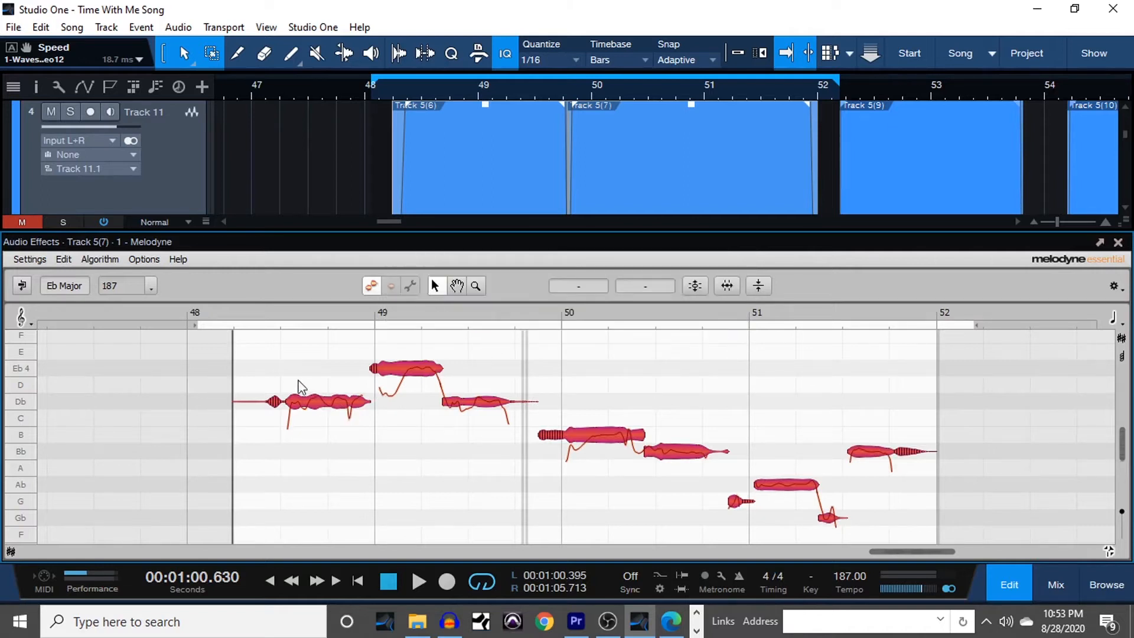
- Play the pitch-corrected phrase twice from just before bar 48 in Melodyne
click(181, 313)
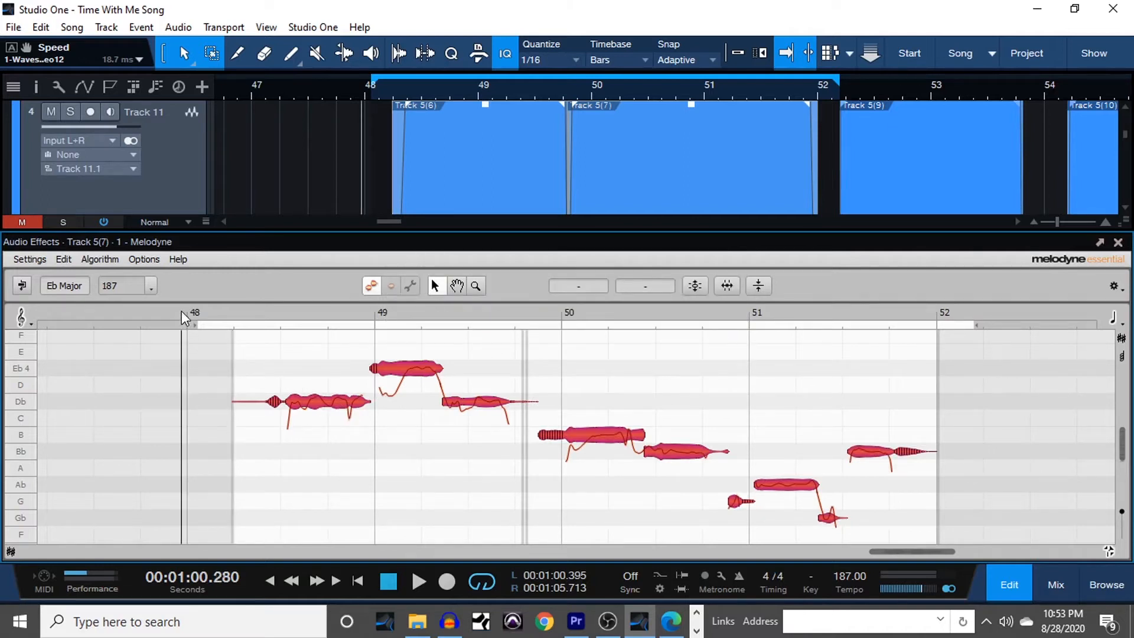
key(space)
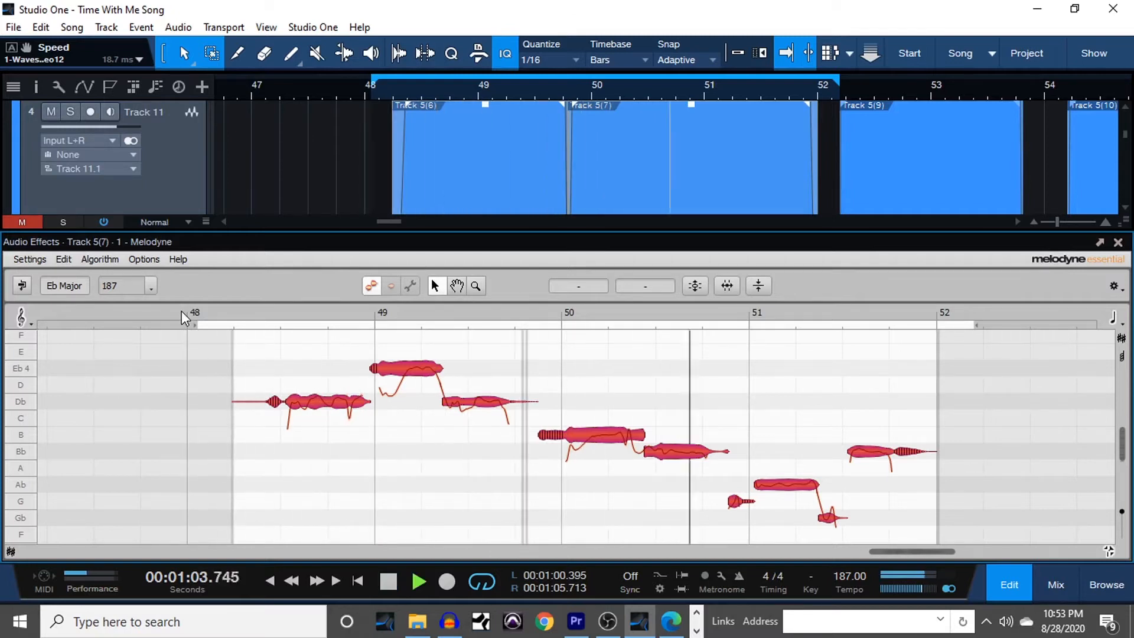
key(space)
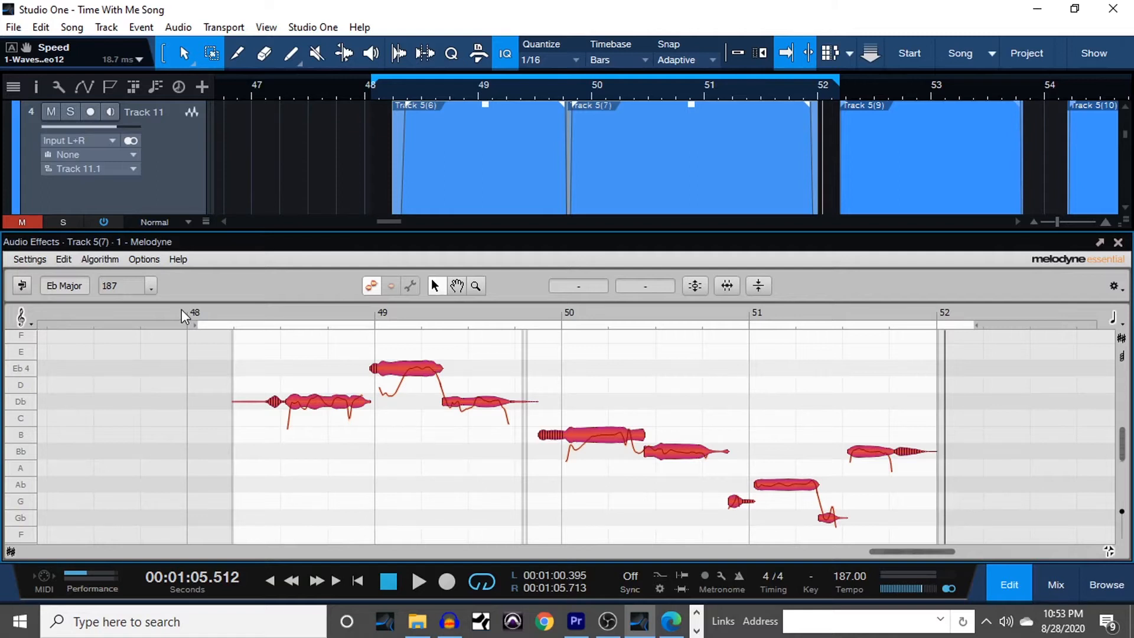
click(163, 307)
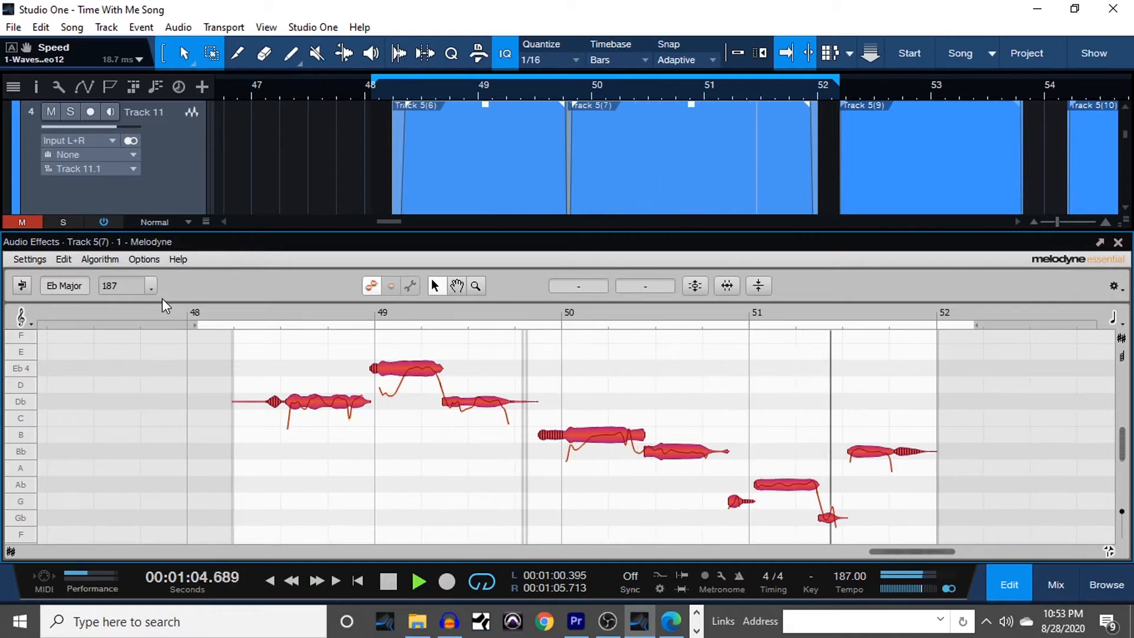
key(space)
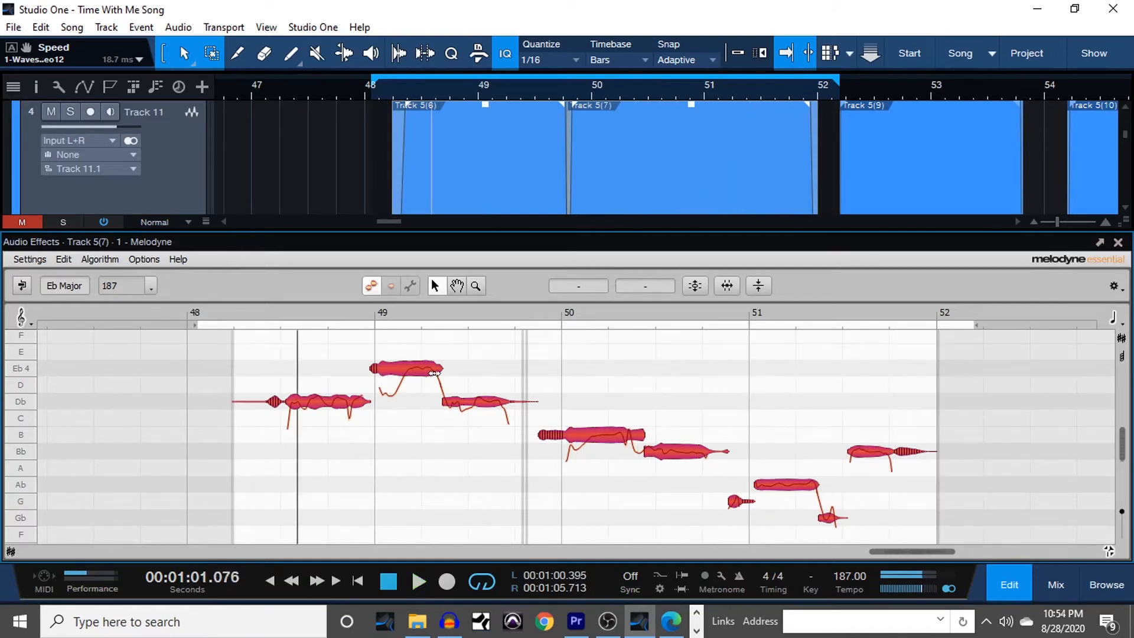
- Close the Melodyne editor, audition the corrected clips in the arrangement, and return the playhead to the start of bar 48
click(1008, 580)
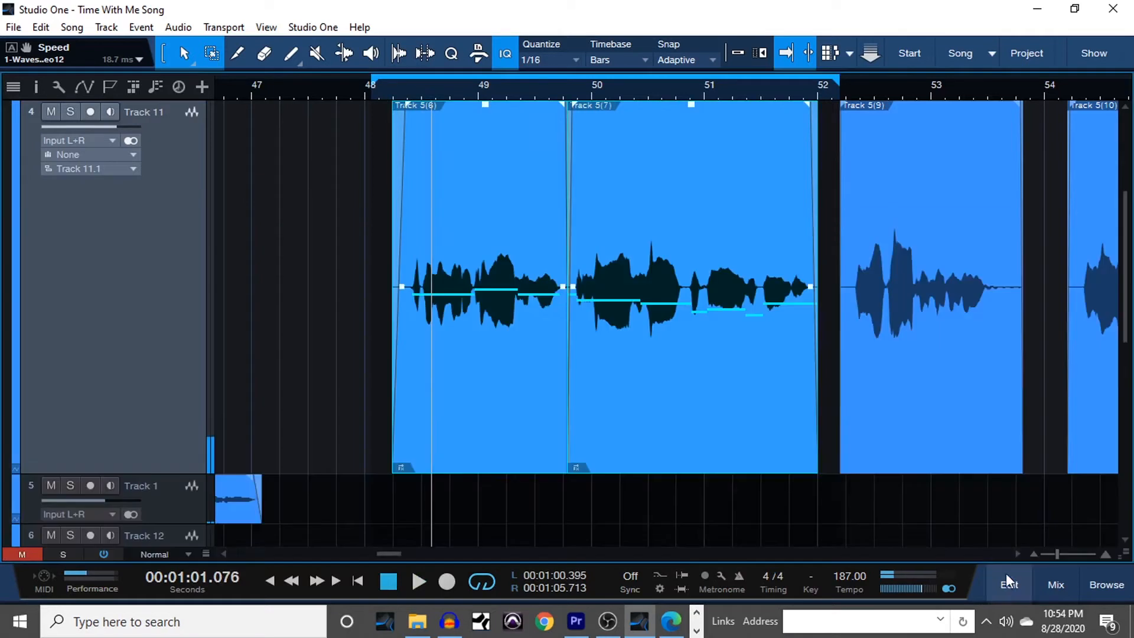
click(389, 83)
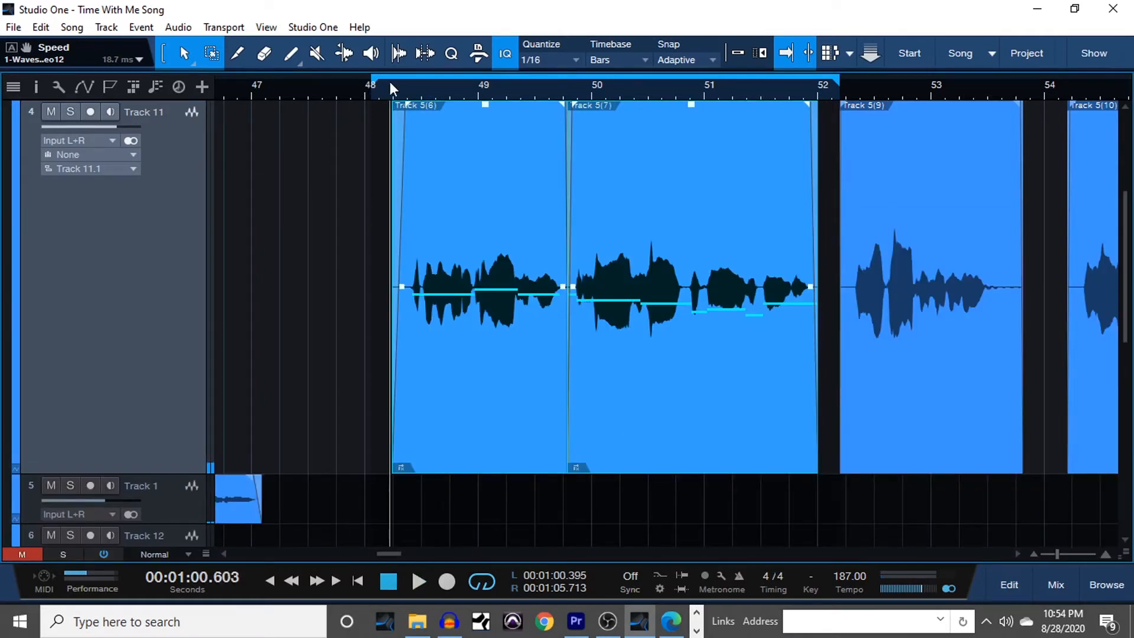
key(space)
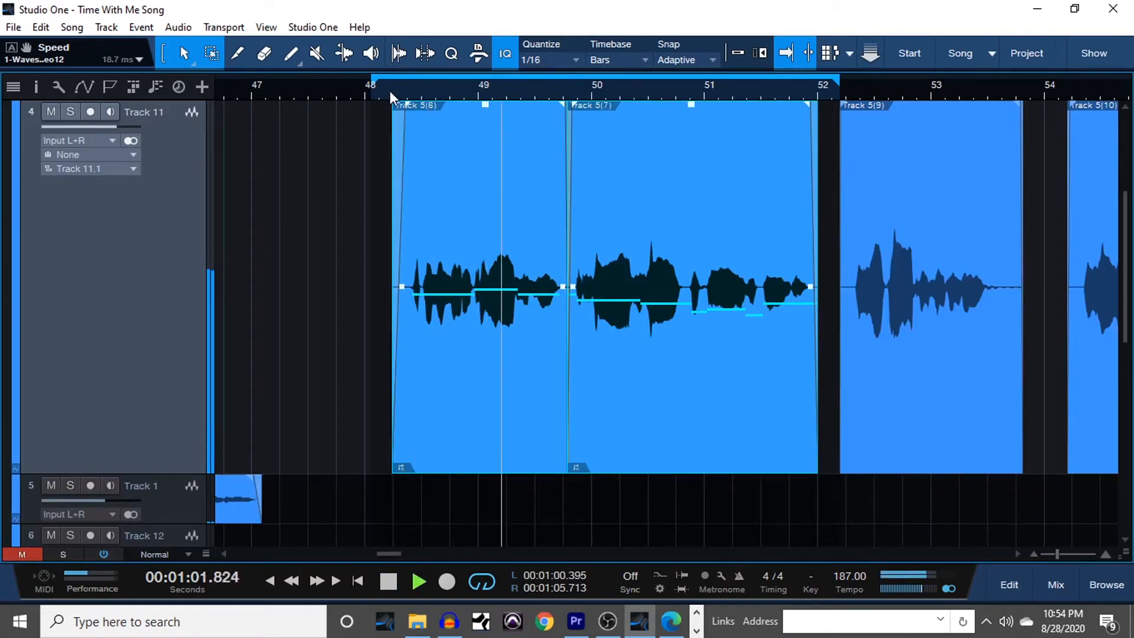
key(space)
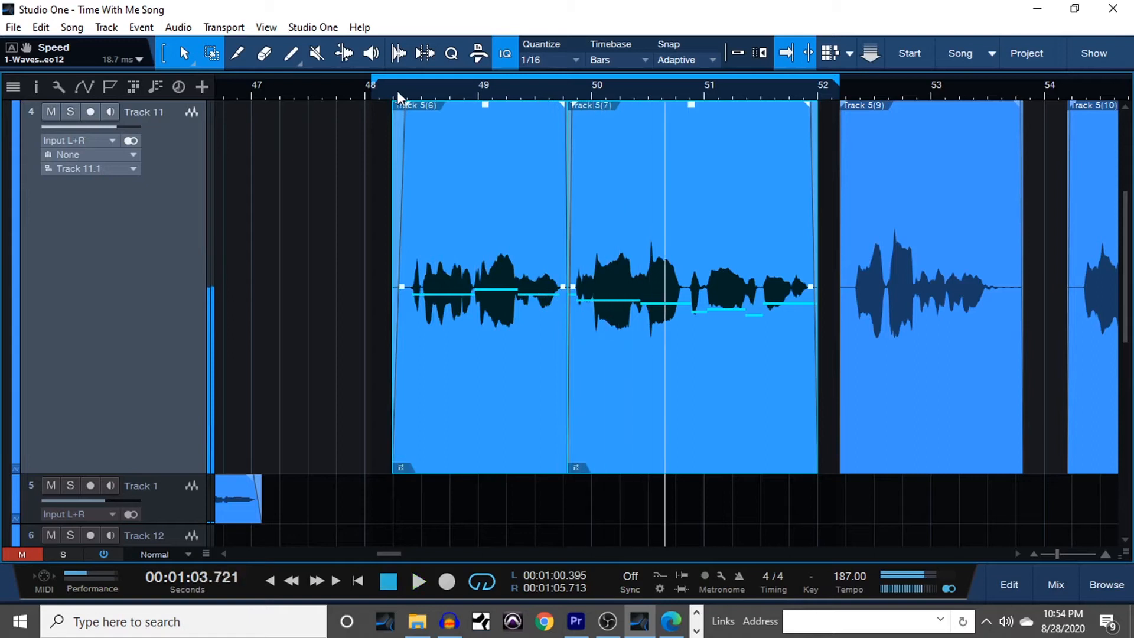
click(384, 86)
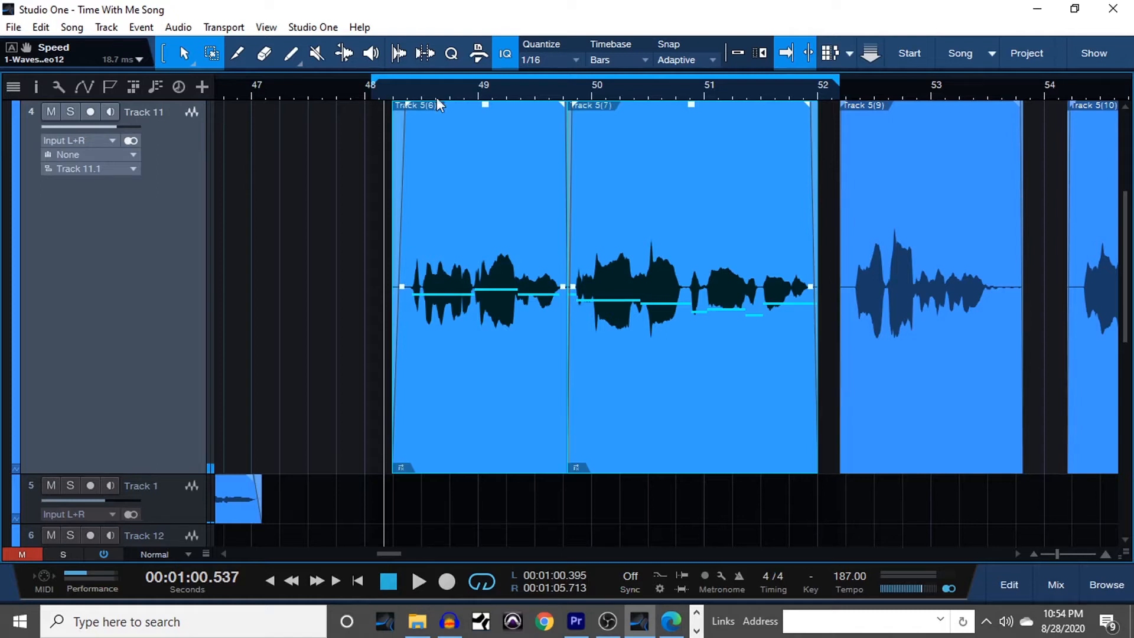
click(375, 93)
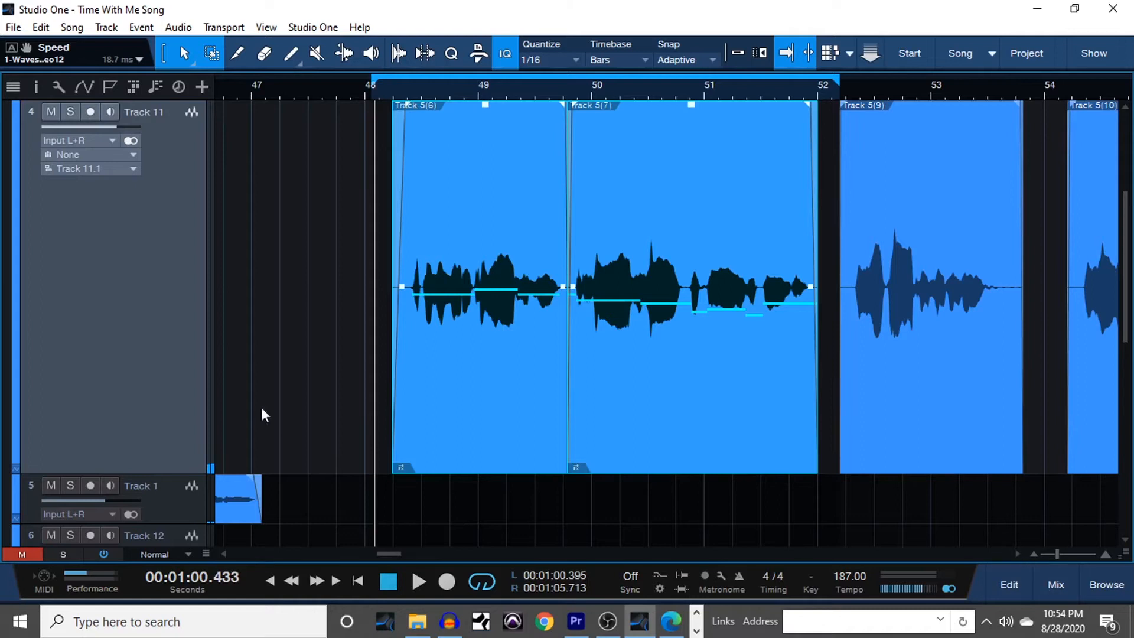
- Reopen Waves Tune Real-Time on Track 11, set Speed to 40.5 ms, and play the Melodyne-corrected vocal through it
key(F3)
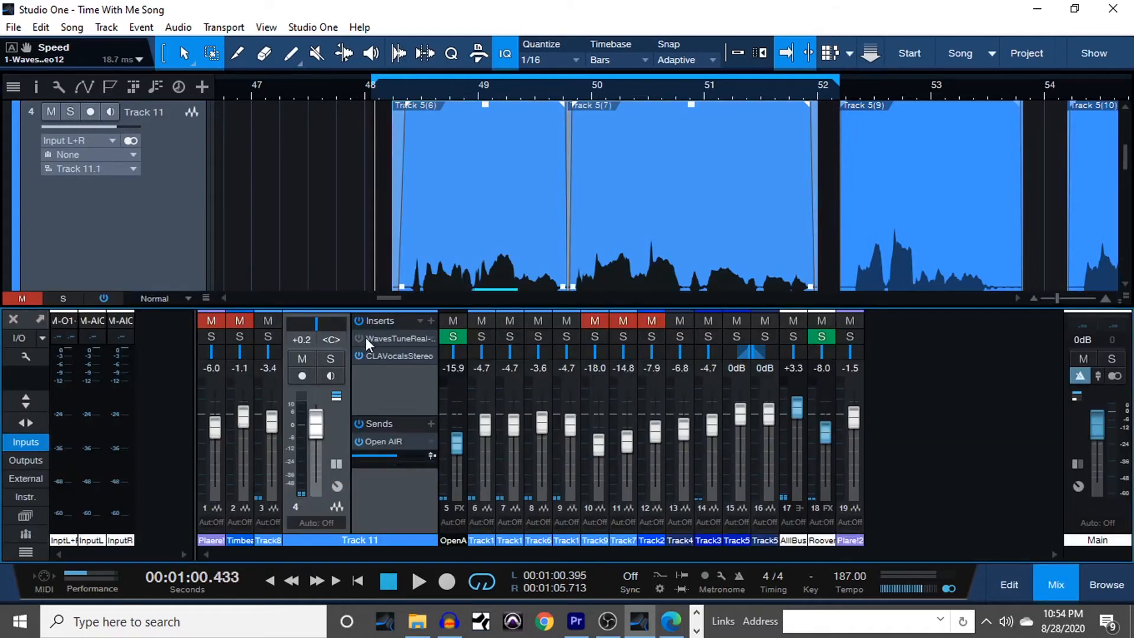
click(395, 338)
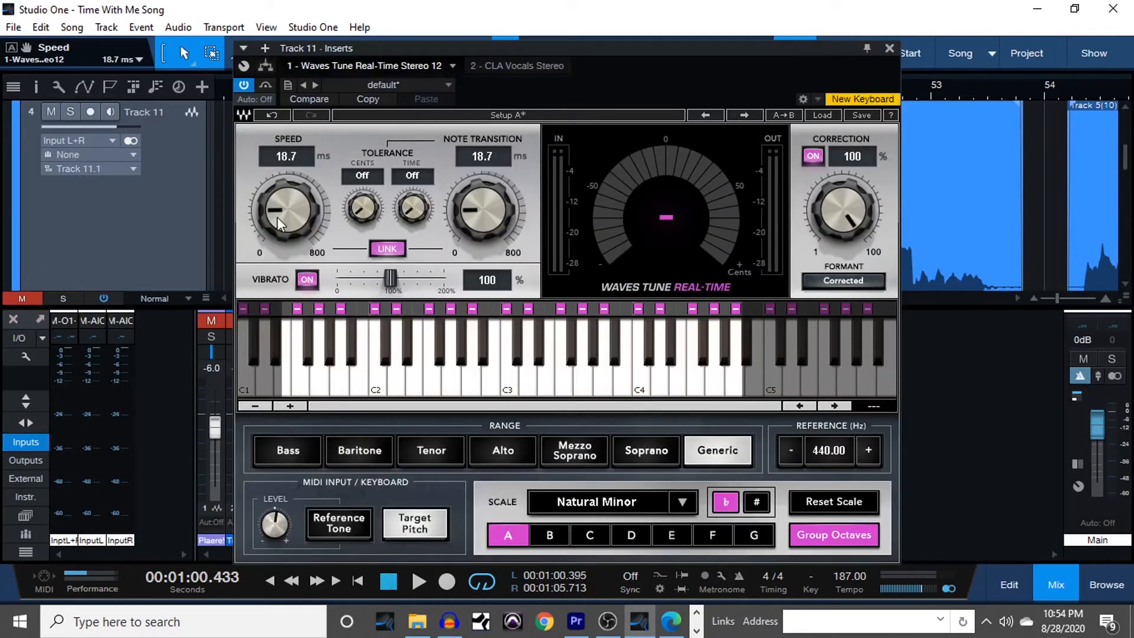
mouse_move(275, 203)
mouse_down()
mouse_move(275, 192)
mouse_move(279, 216)
mouse_up()
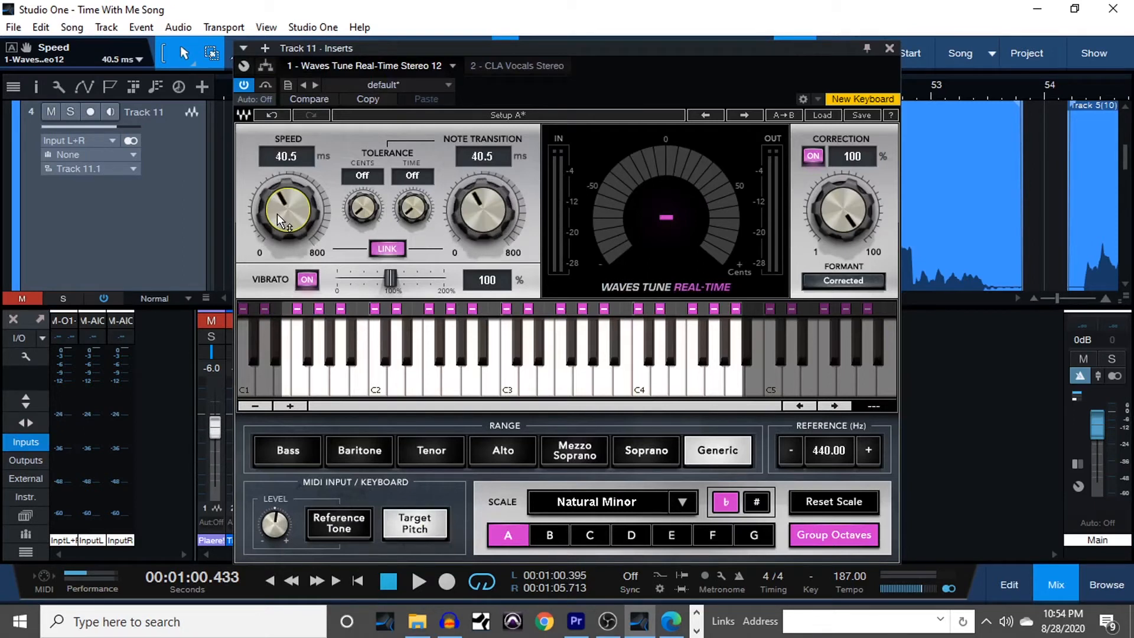
key(space)
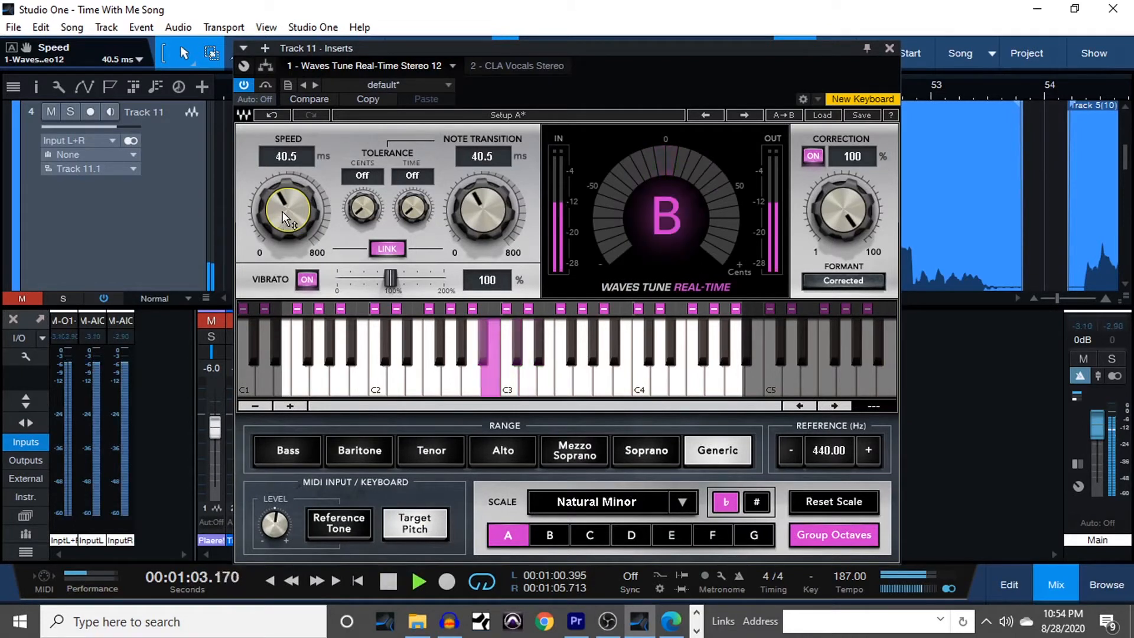
- Audition the vocal with Waves Tune Real-Time at 19.8 ms and 8.3 ms Speed, keep 8.3 ms, and close the plug-in
drag(287, 213, 285, 201)
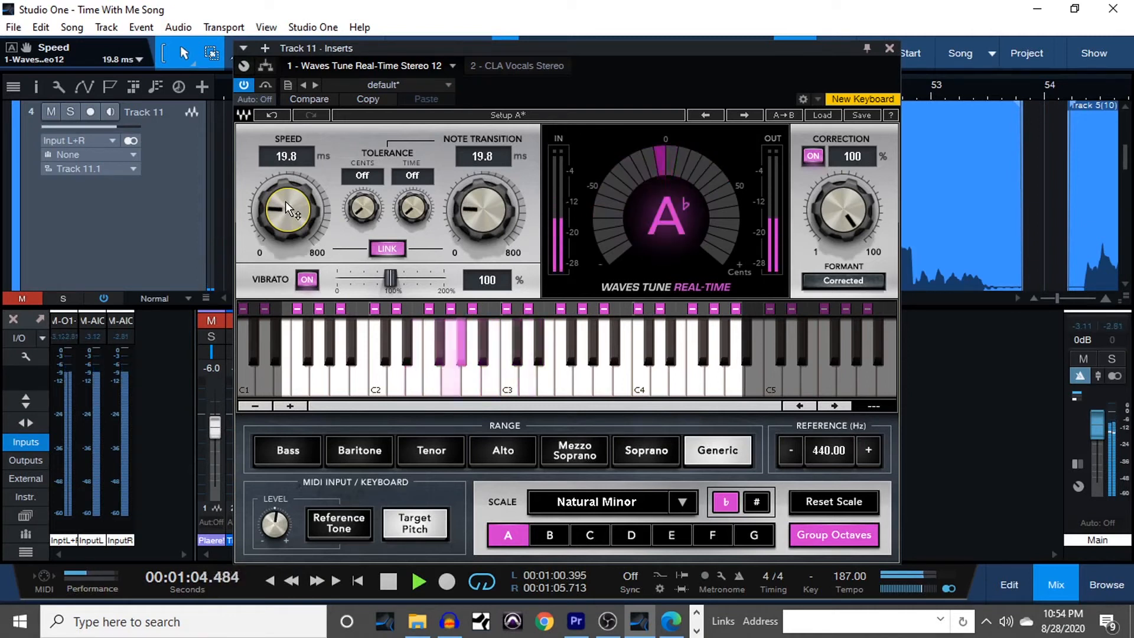
key(space)
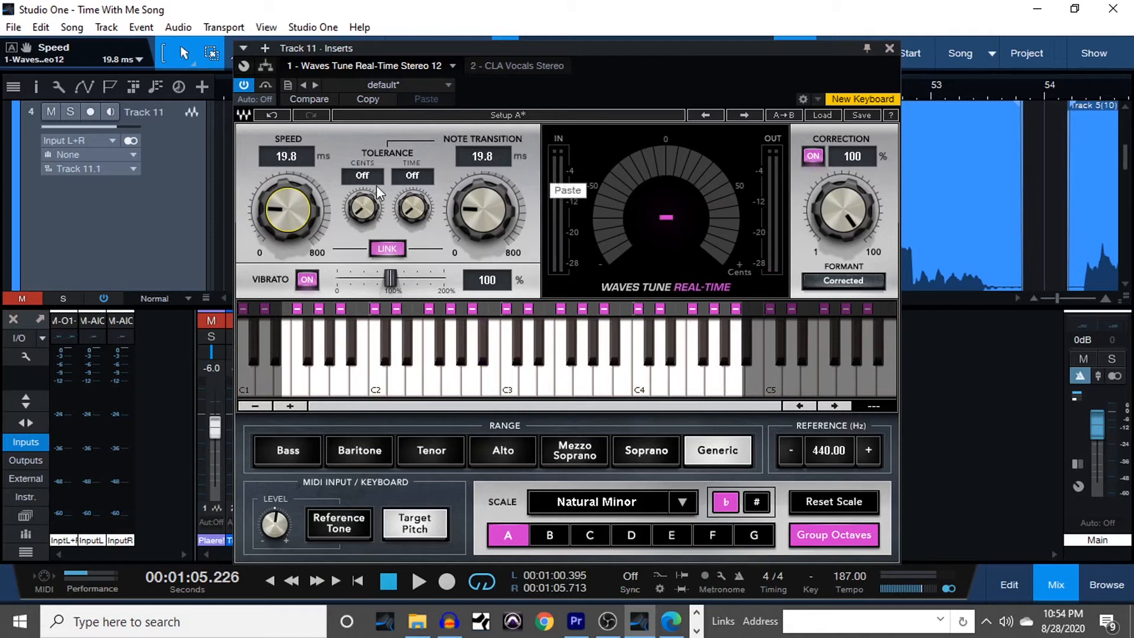
drag(316, 213, 315, 241)
key(space)
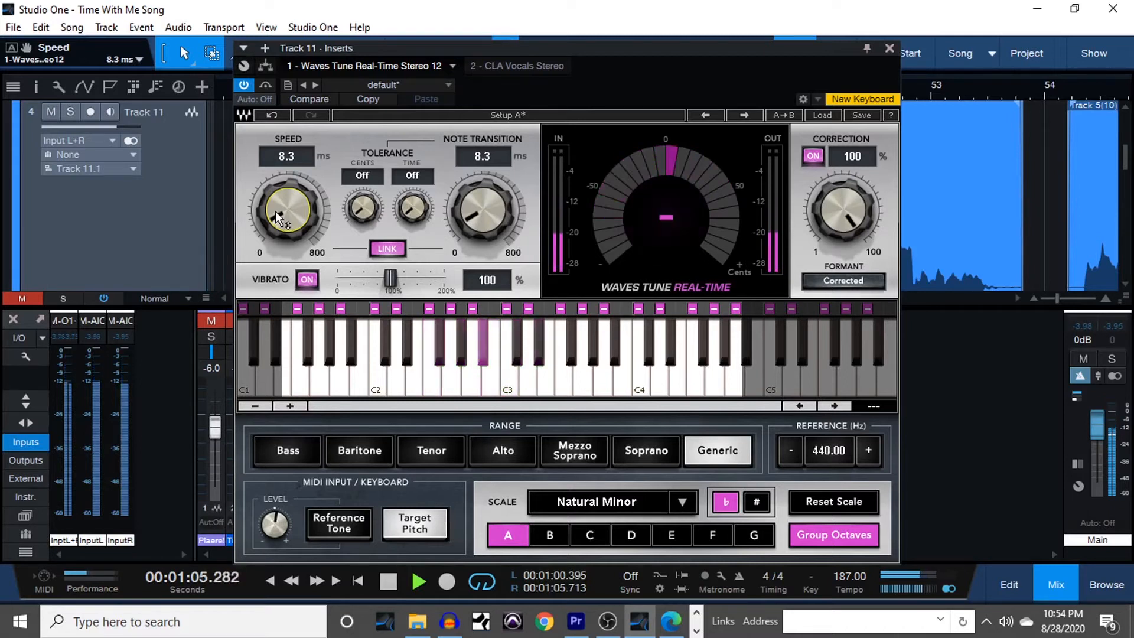
key(space)
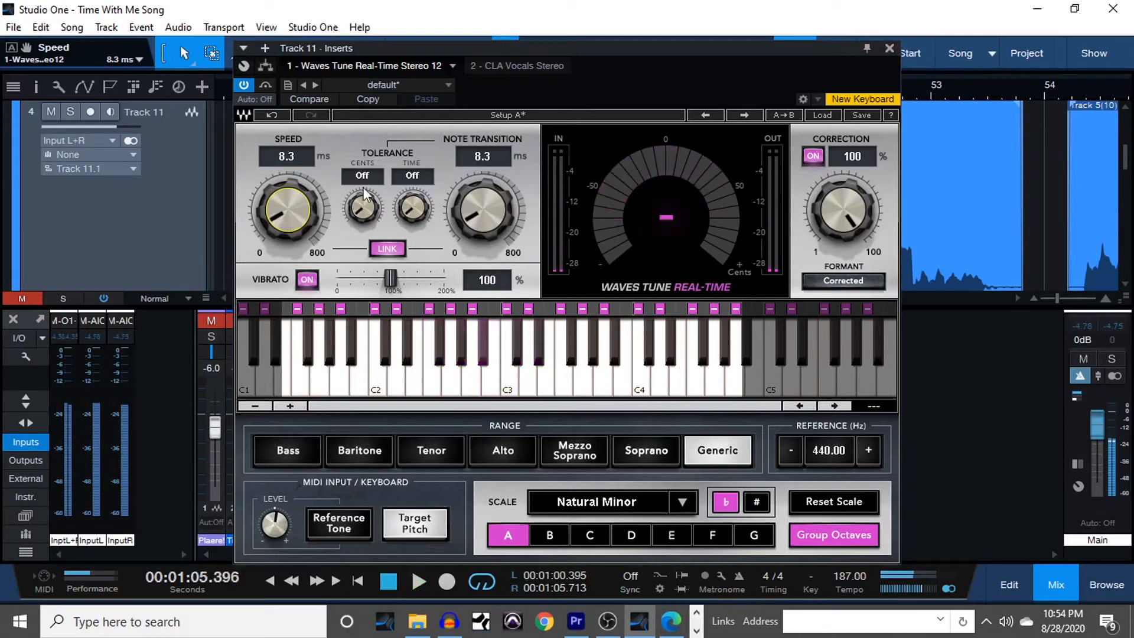
click(886, 50)
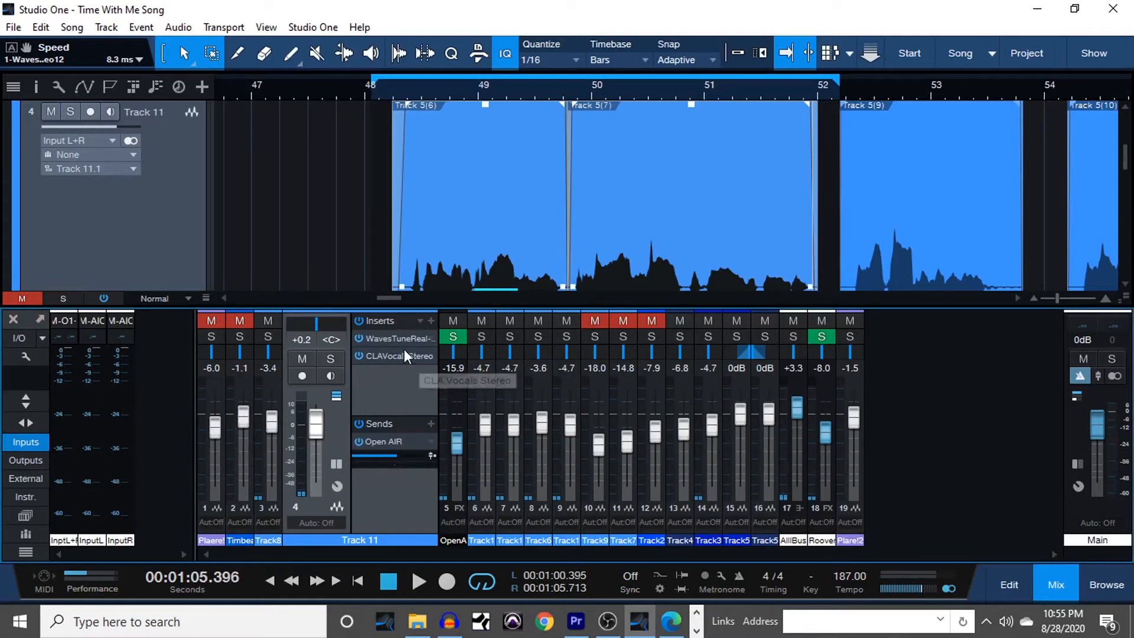
- Hide the mixer and play the Track 11 vocal from the start of the Track 5(6) clip
click(1046, 570)
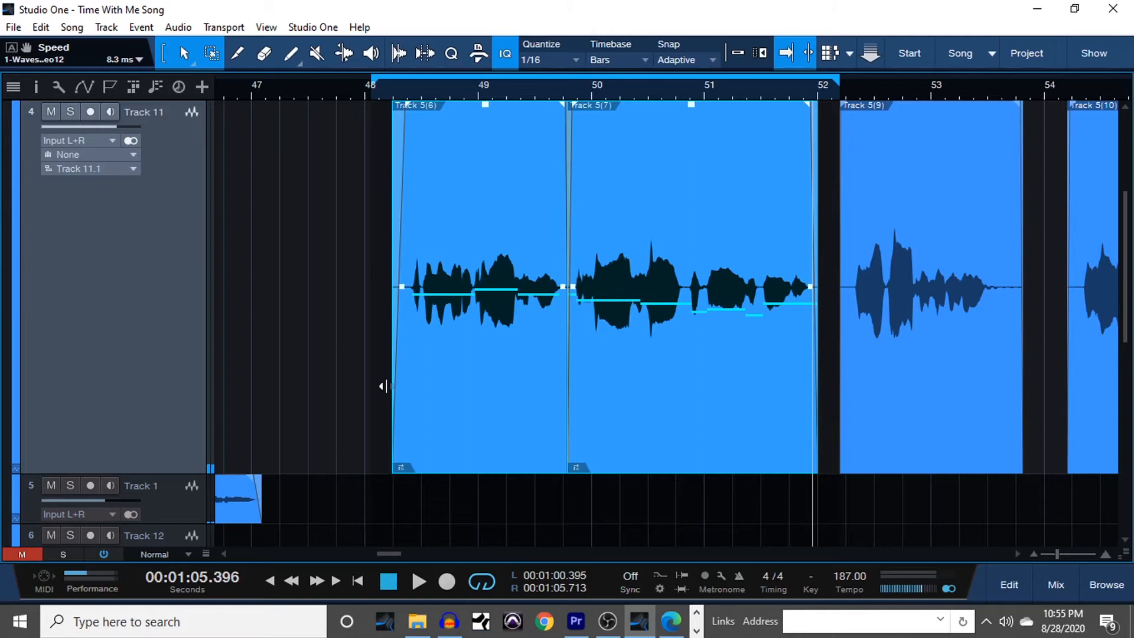
click(396, 94)
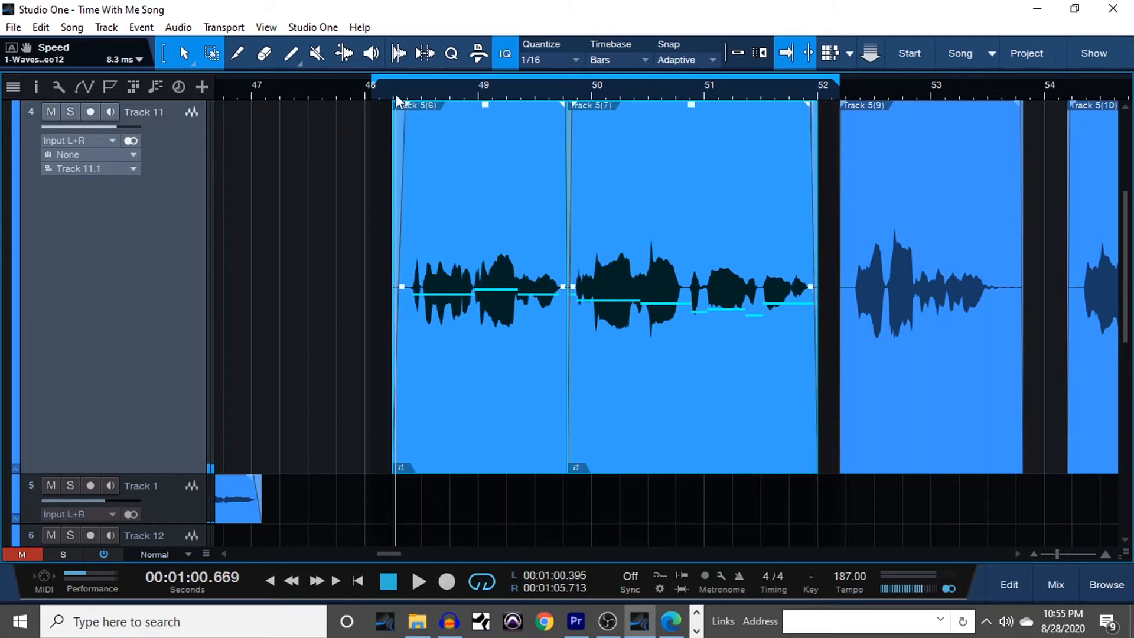
key(space)
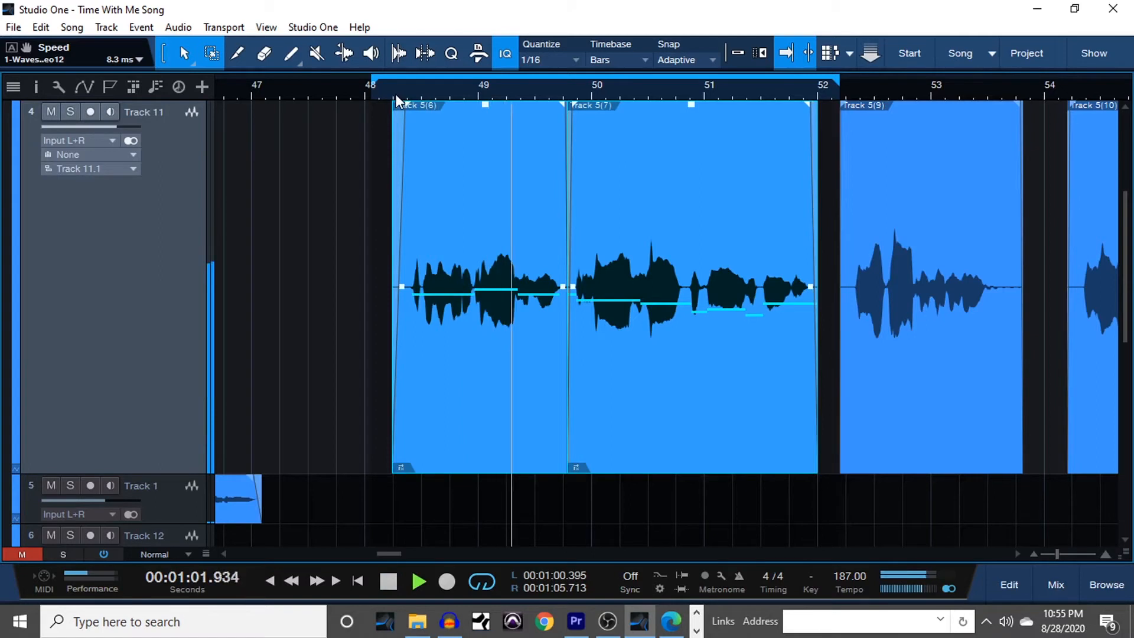
key(space)
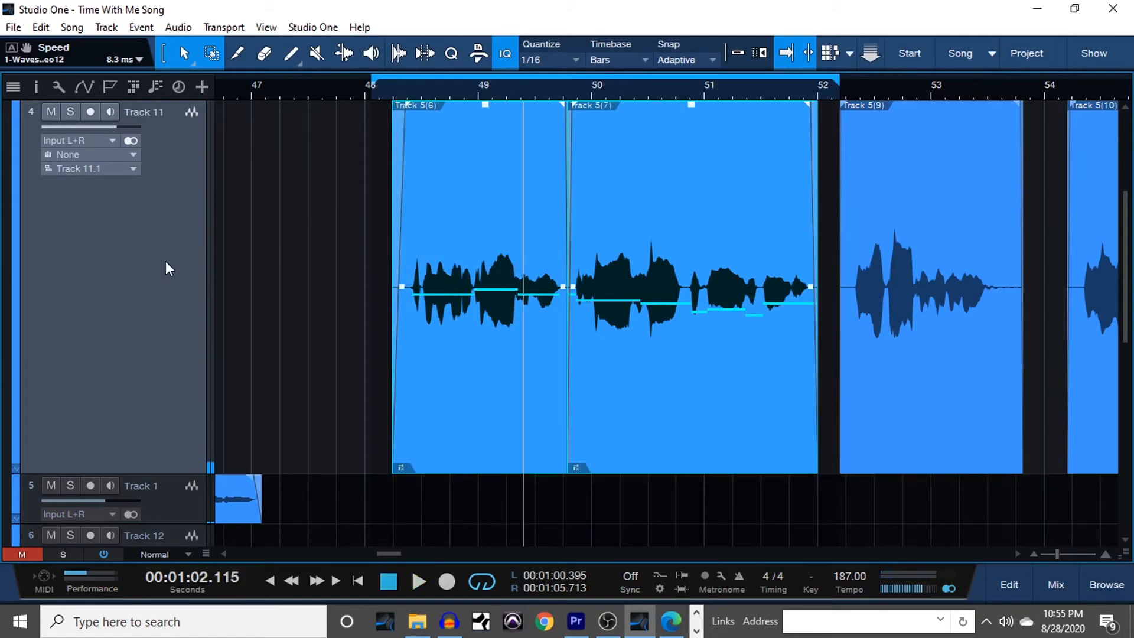
- Bypass Waves Tune Real-Time on Track 11, keep CLA Vocals active, and play the phrase from just after bar 48
key(F3)
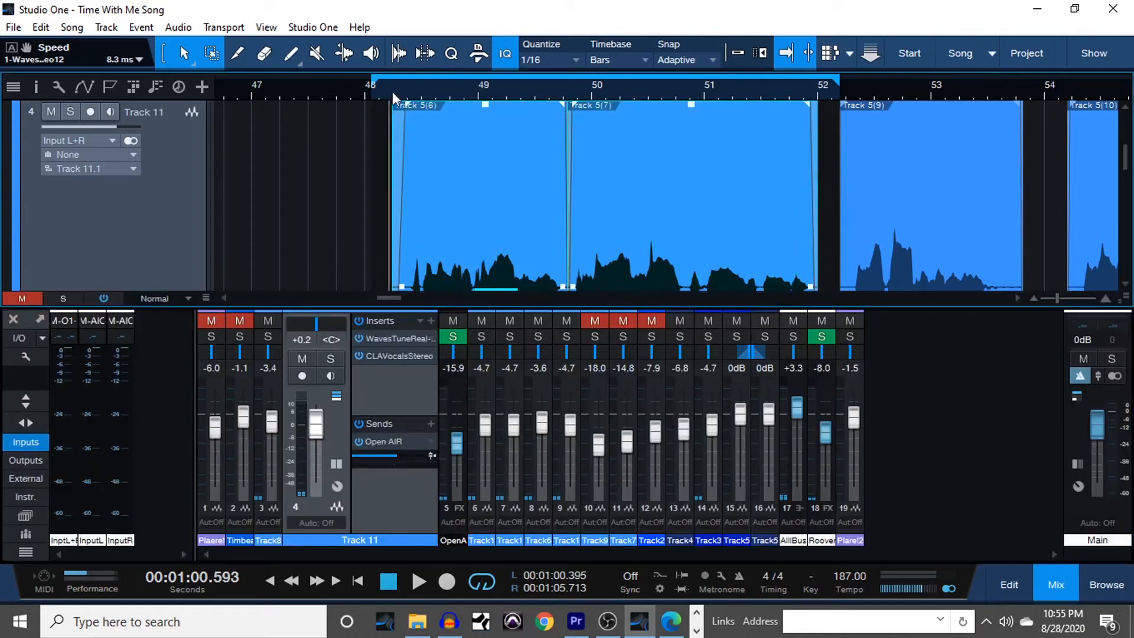
click(359, 319)
click(359, 319)
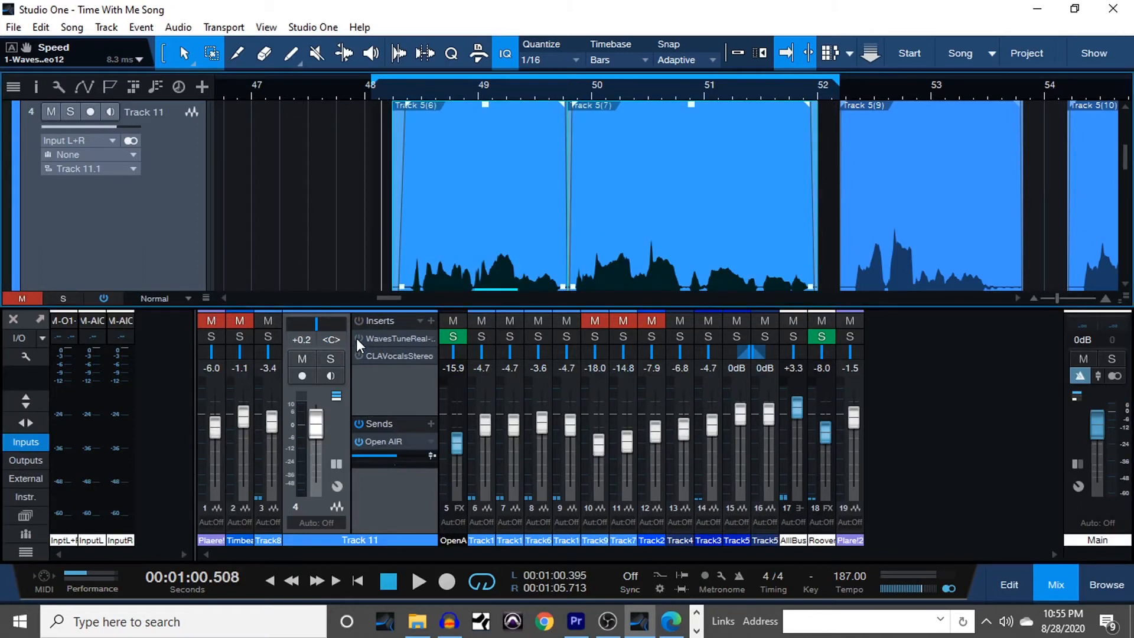
click(359, 355)
key(space)
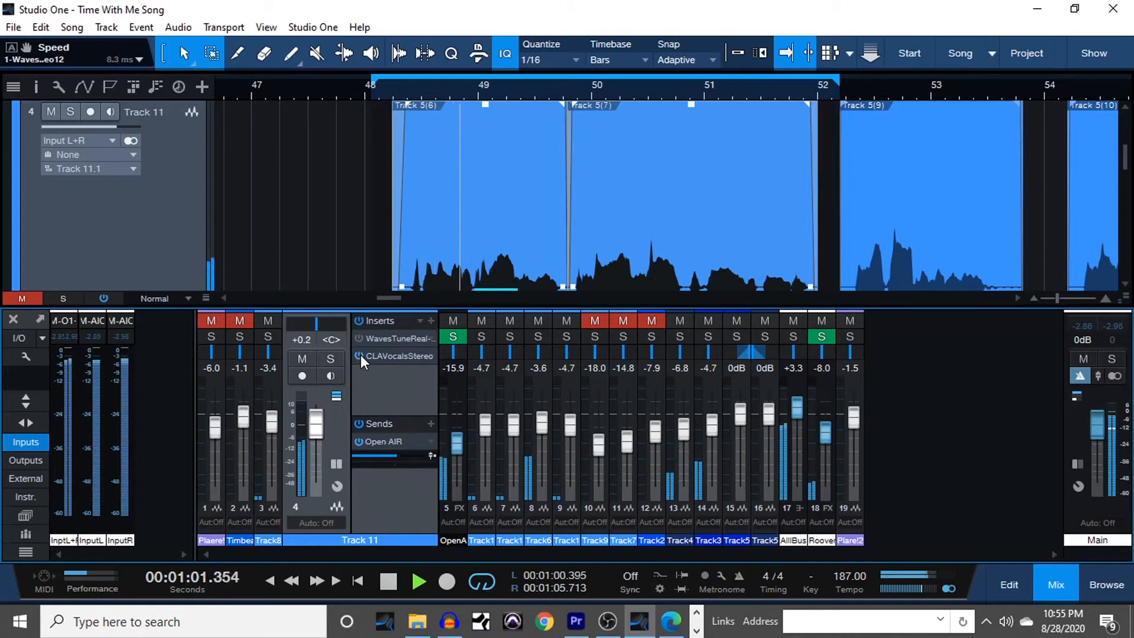
key(space)
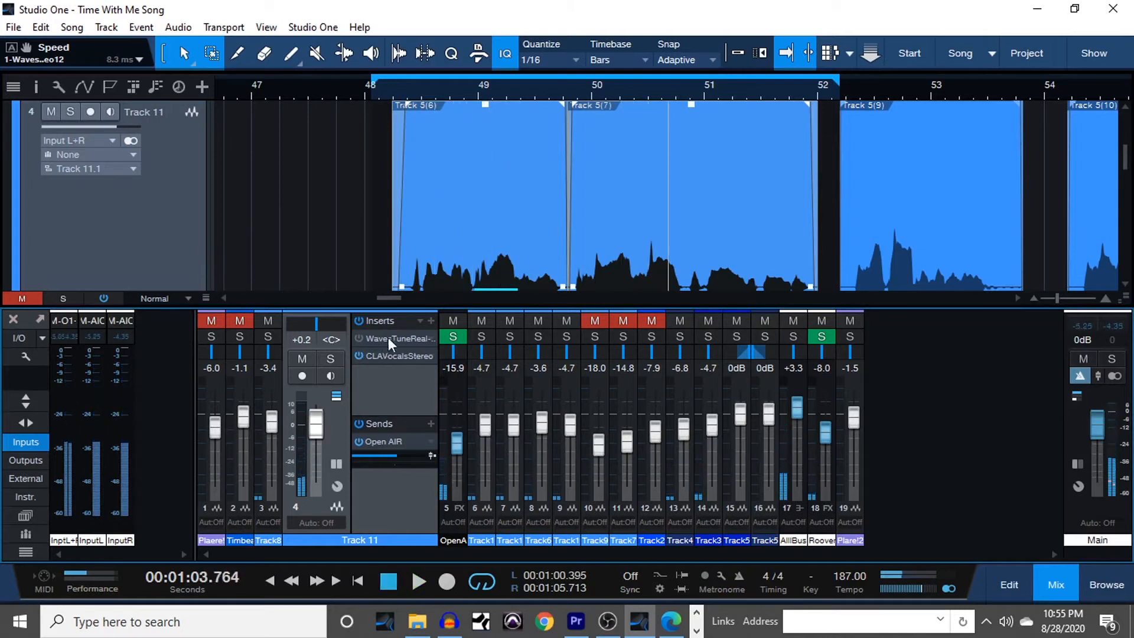
- Replay the phrase from about bar 48 with Waves Tune Real-Time bypassed, and again with it reactivated
click(447, 88)
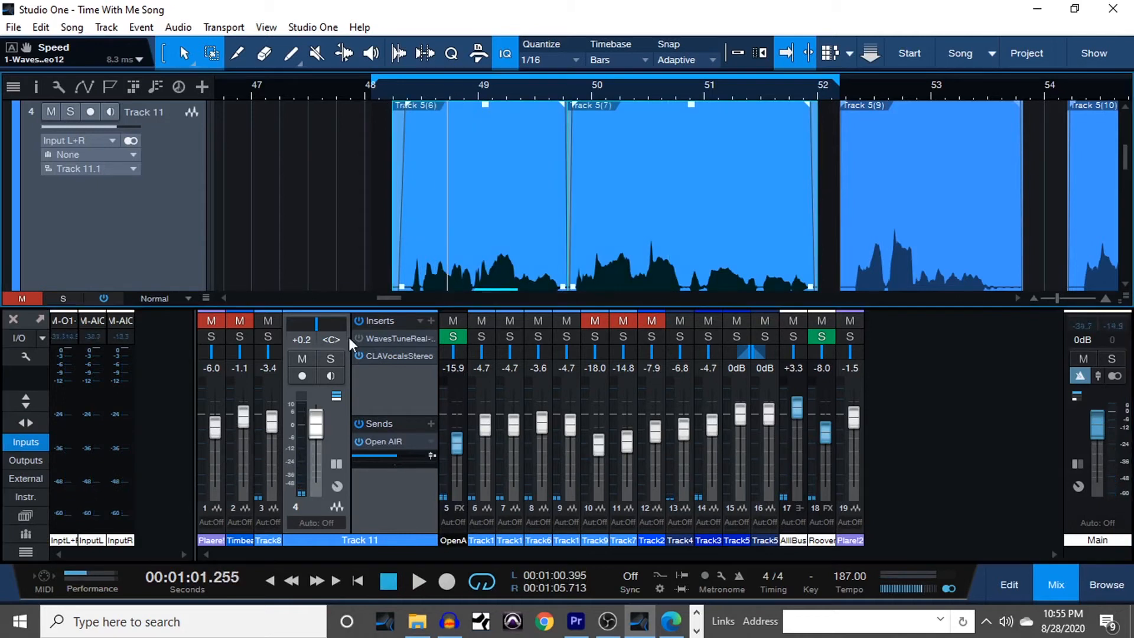
click(387, 96)
key(space)
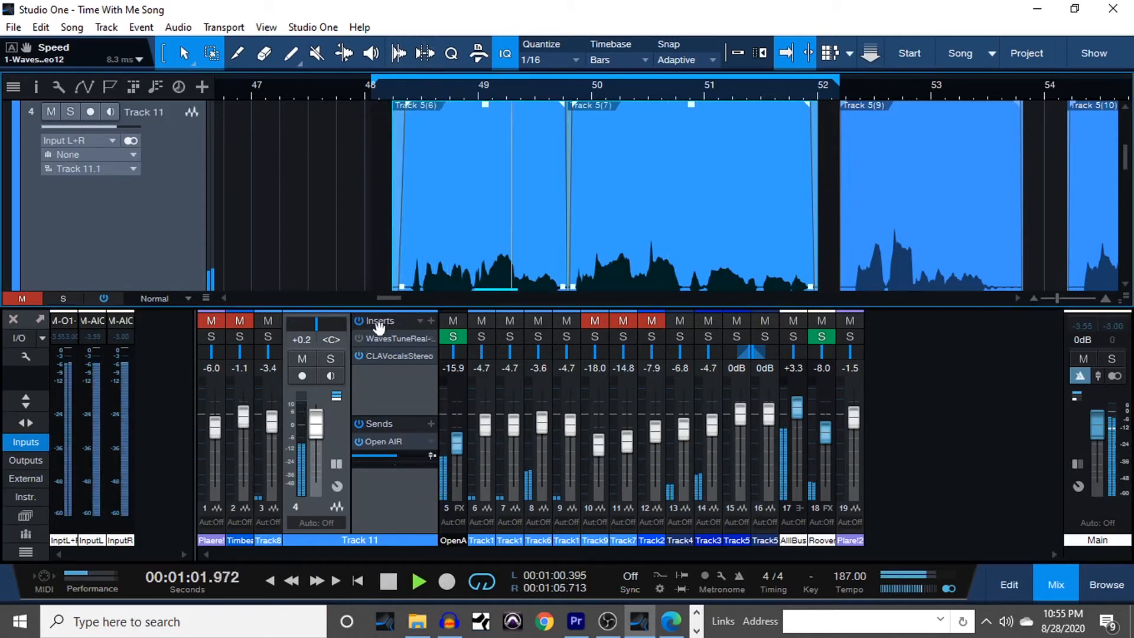
key(space)
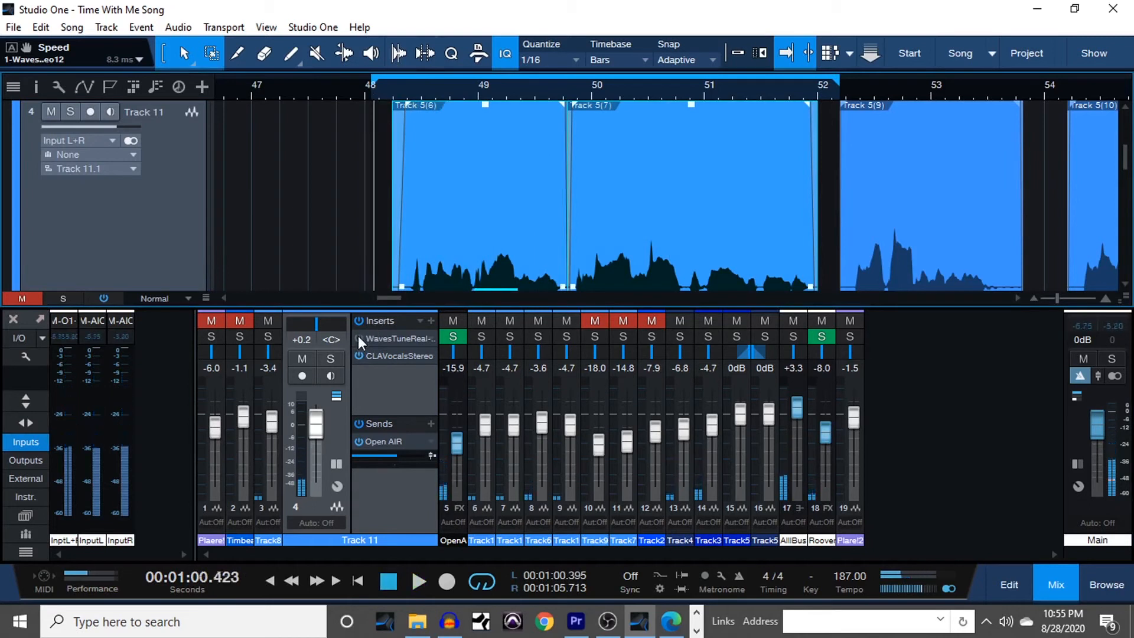
key(space)
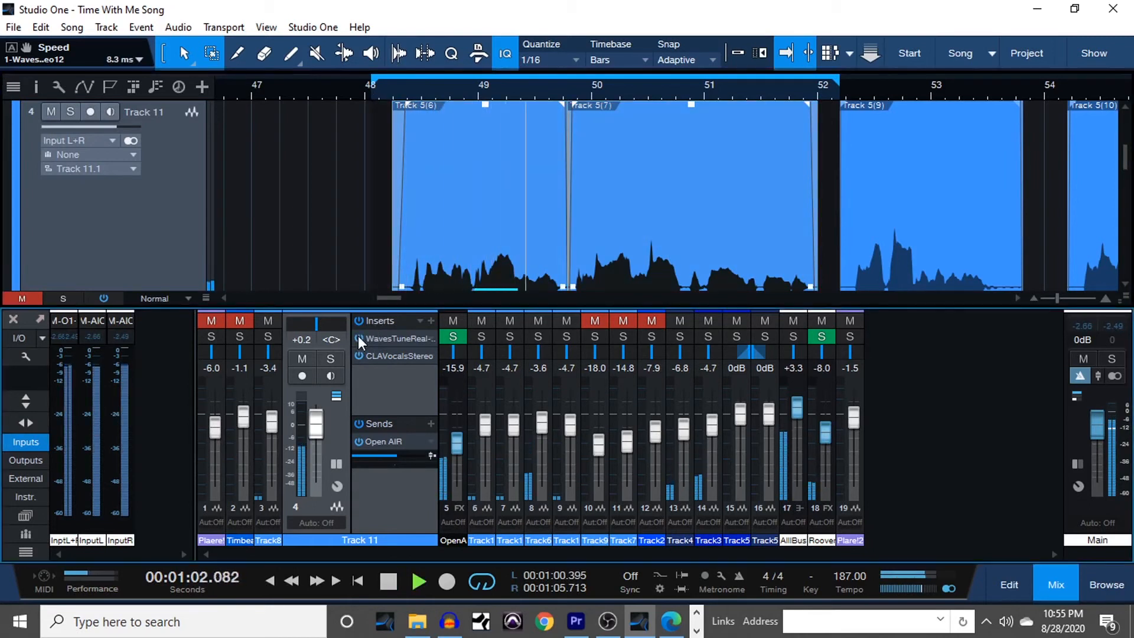
key(space)
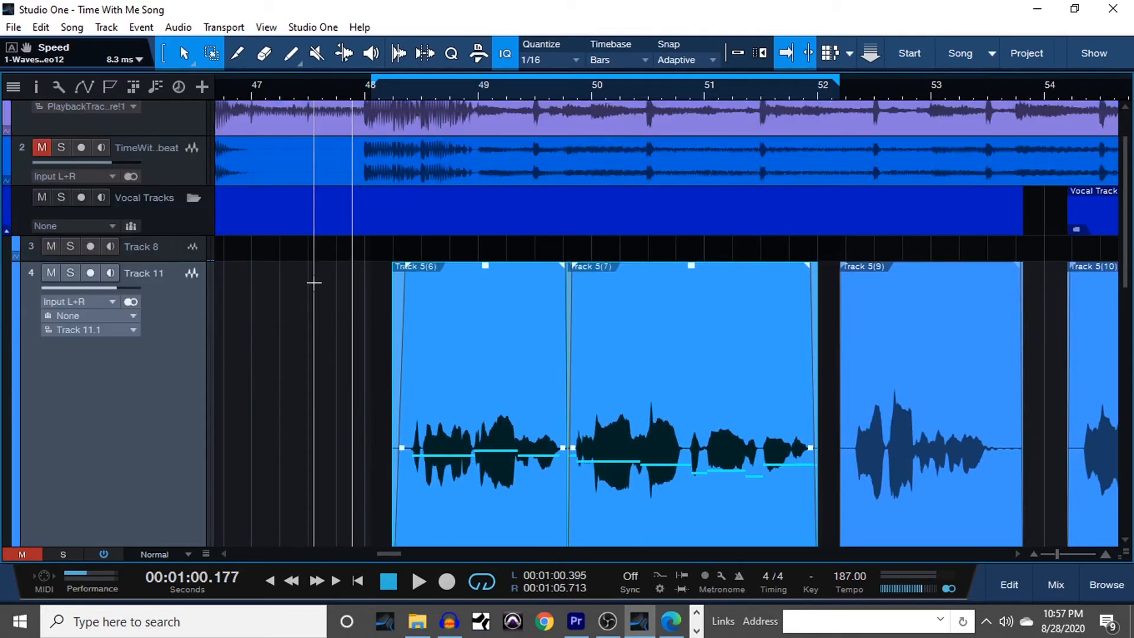
scroll(314, 281, up, 2)
click(45, 151)
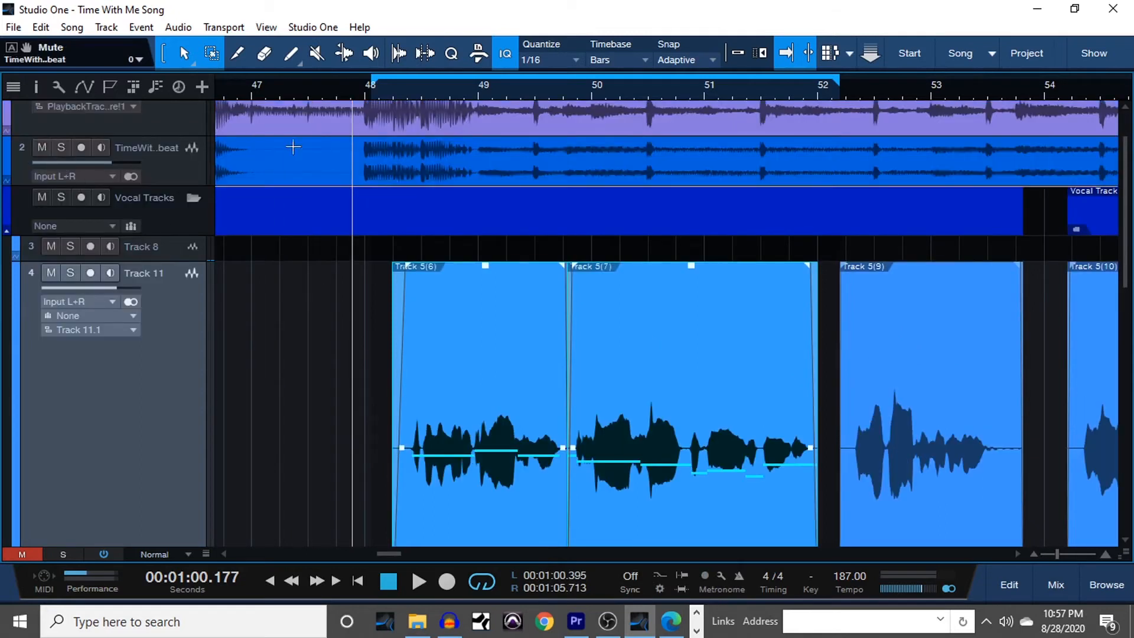
click(38, 153)
scroll(327, 212, down, 4)
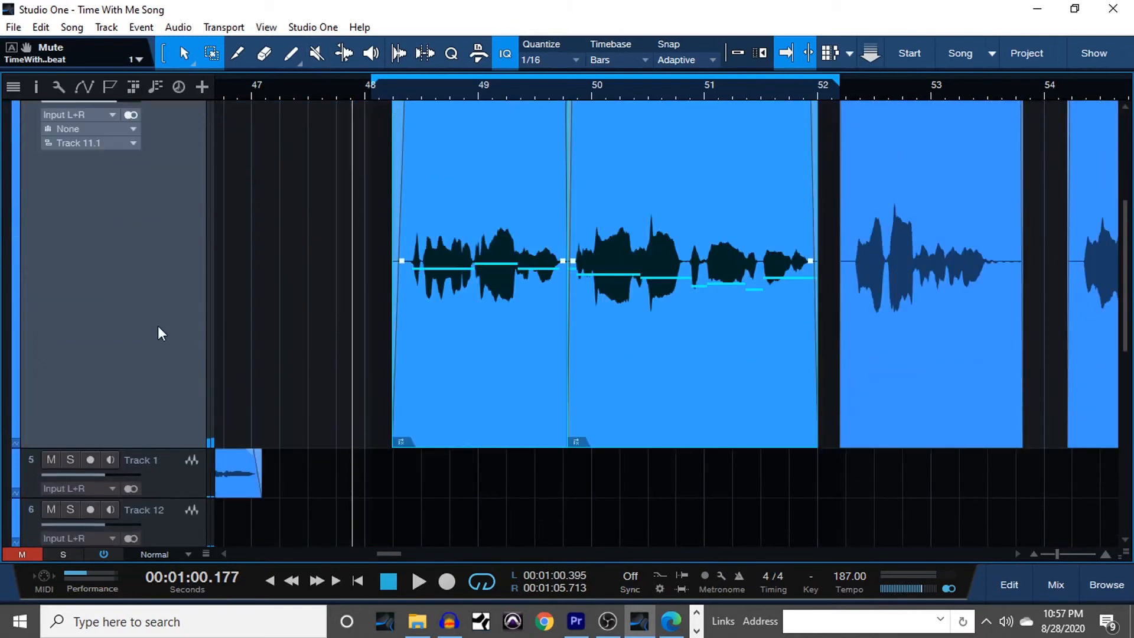
- Bypass Waves Tune Real-Time on Track 11 and lower Pitch Center to its minimum for the vocal clips' notes in Melodyne
key(F3)
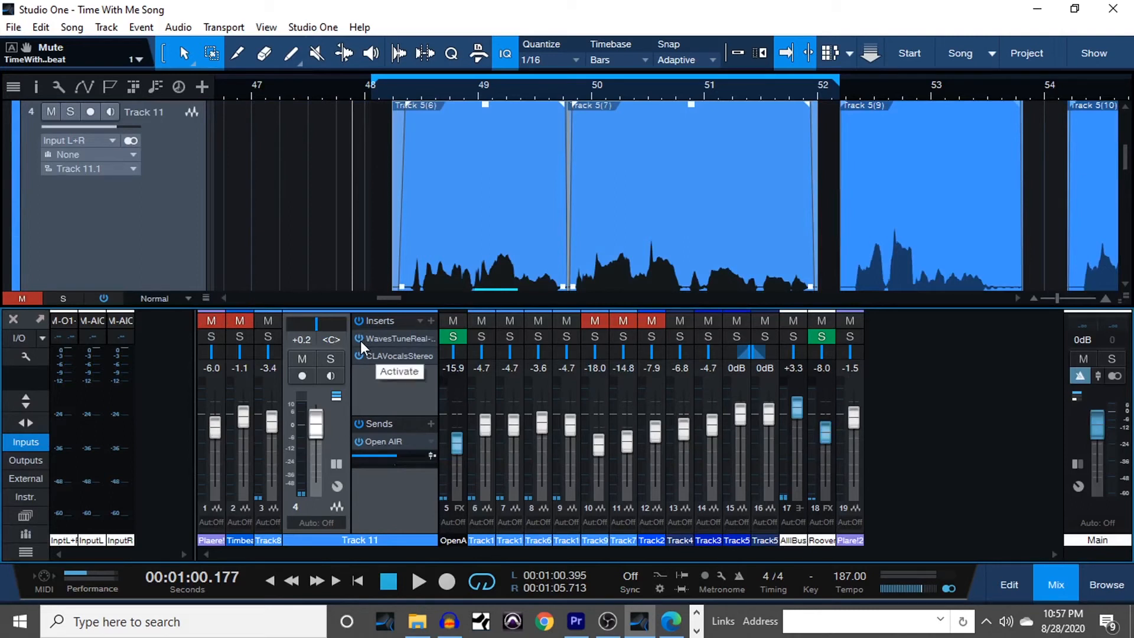
click(360, 339)
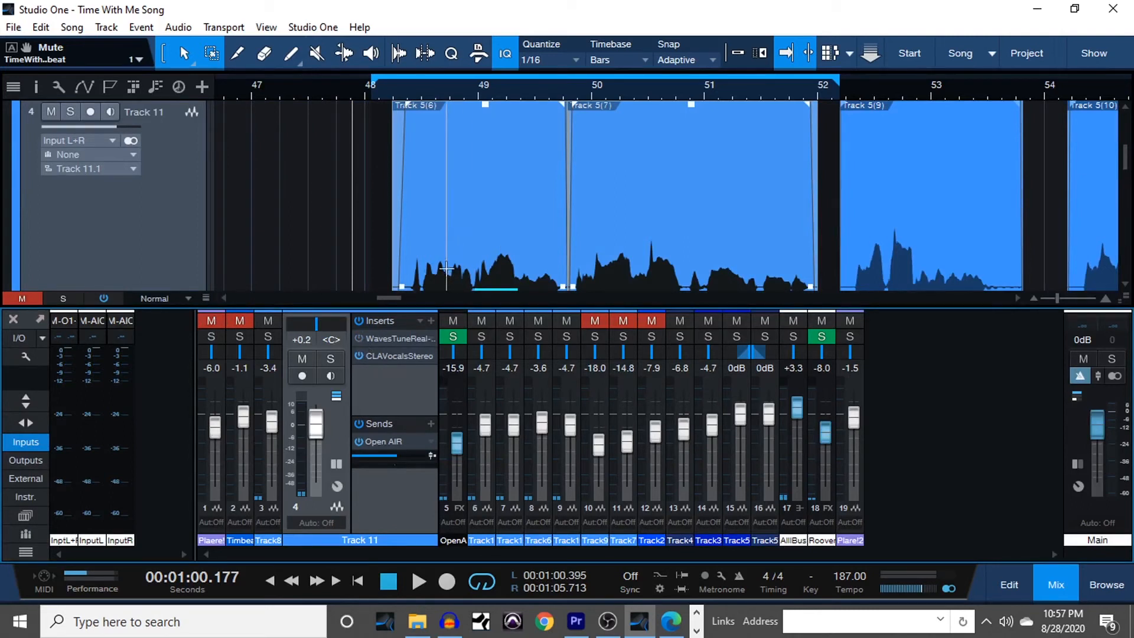
scroll(360, 245, down, 2)
double_click(476, 274)
drag(211, 352, 955, 411)
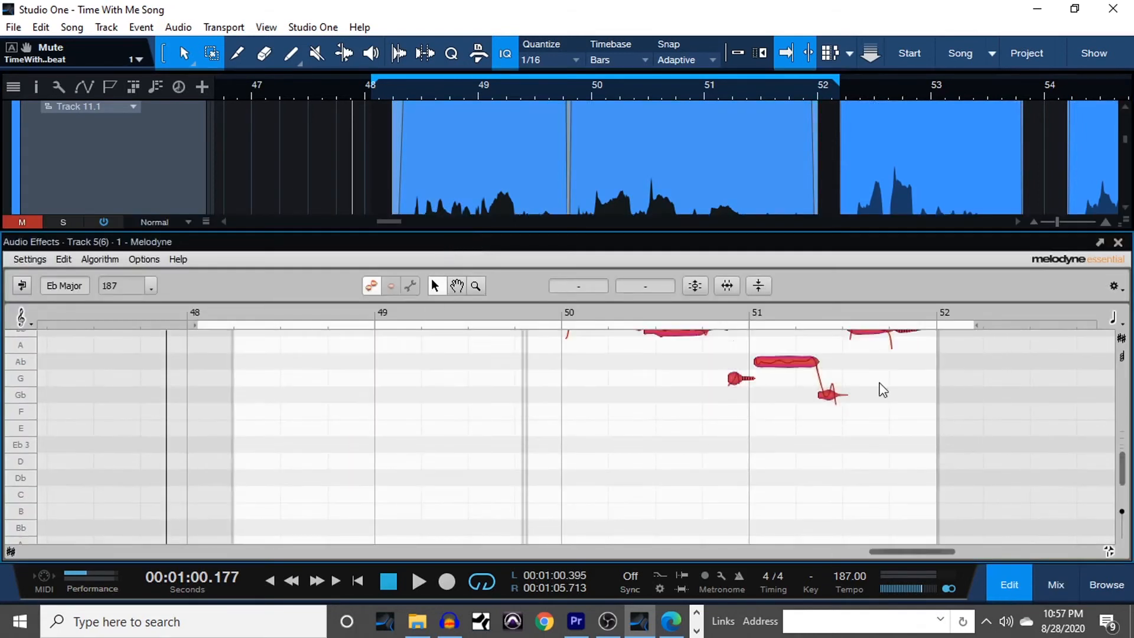
click(690, 290)
drag(667, 275, 376, 264)
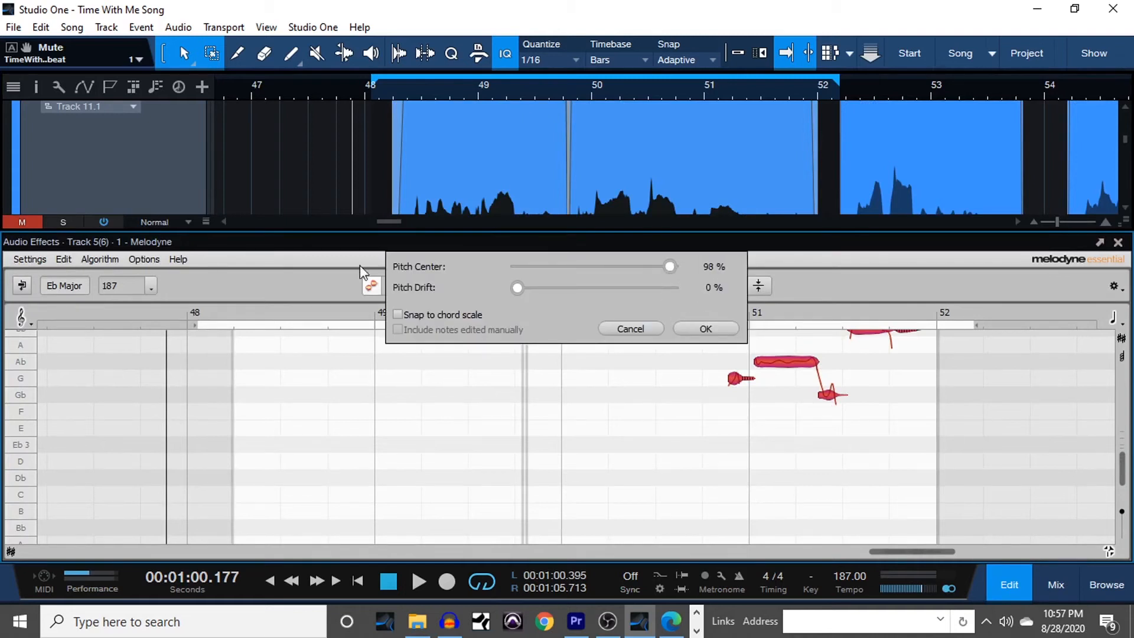
click(706, 328)
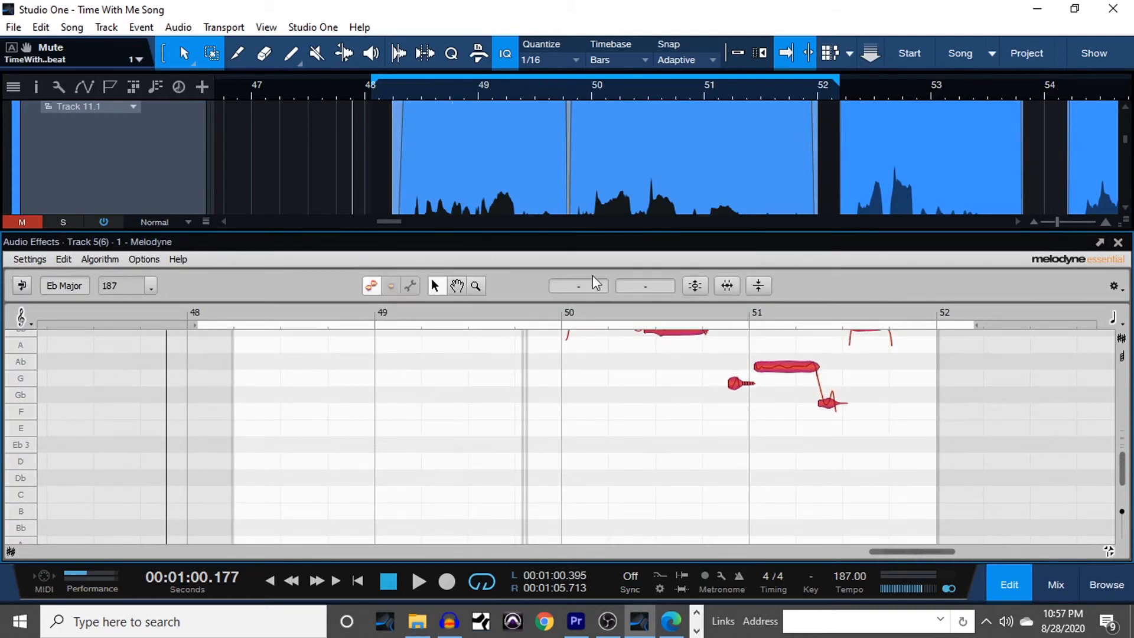
- Close the Melodyne editor, unmute the beat on track 2, and play the untuned vocal phrase over it
click(1023, 578)
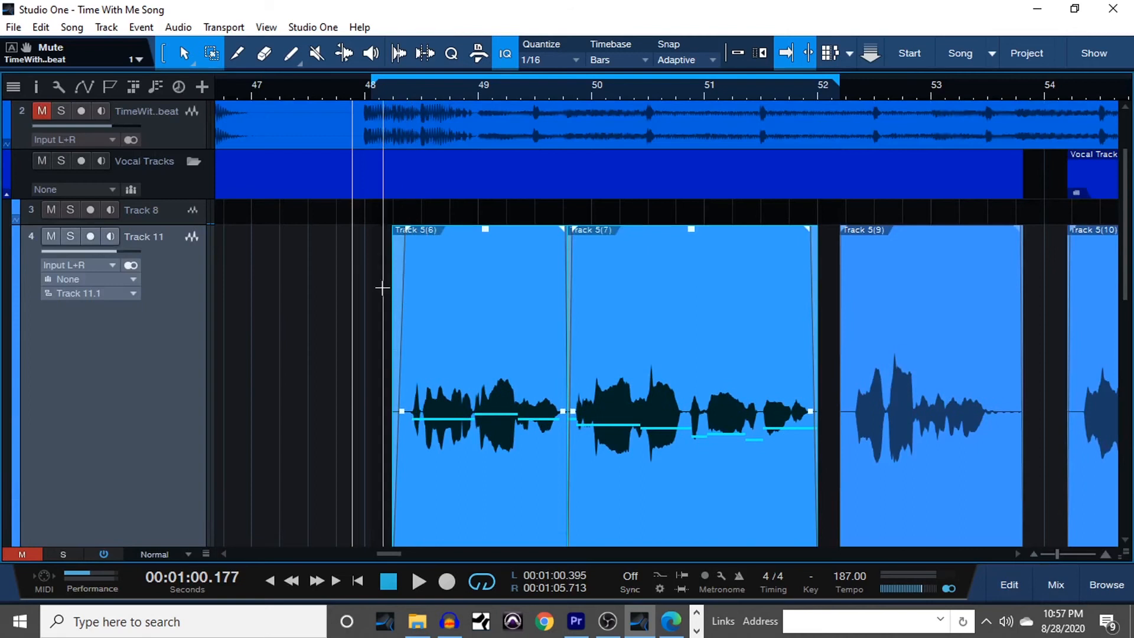
scroll(274, 217, up, 2)
click(41, 211)
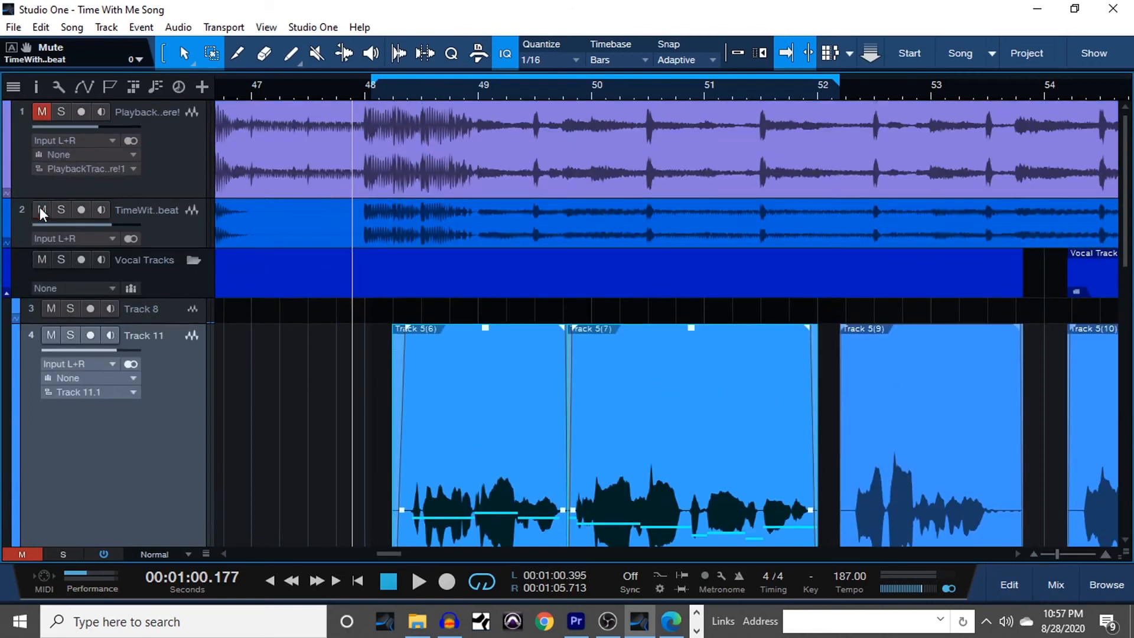
key(space)
scroll(313, 293, down, 3)
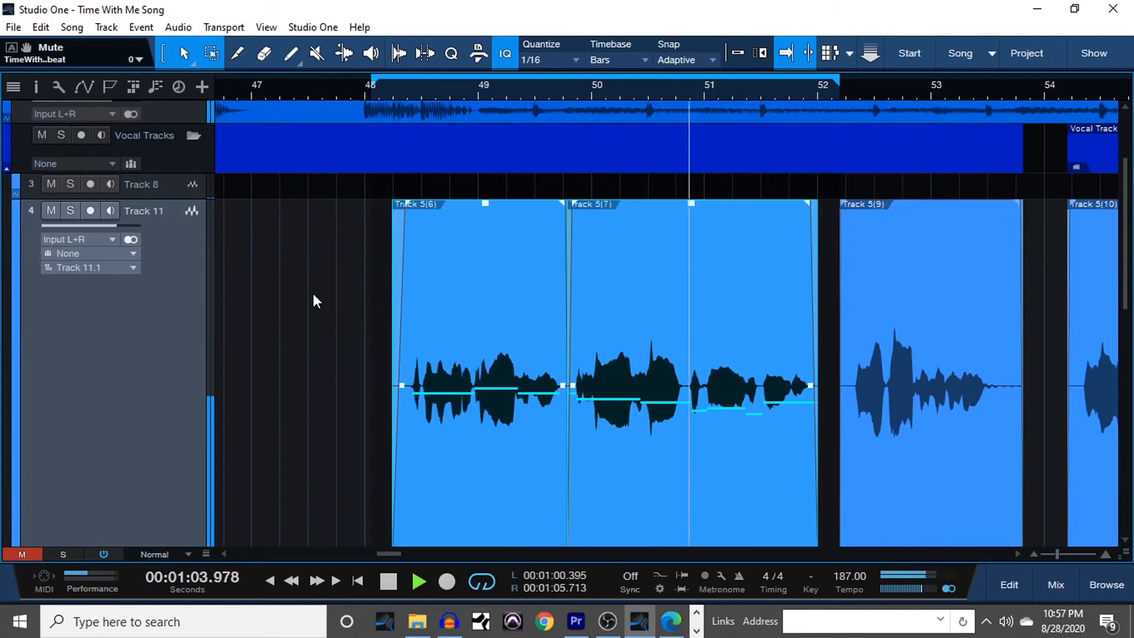
key(space)
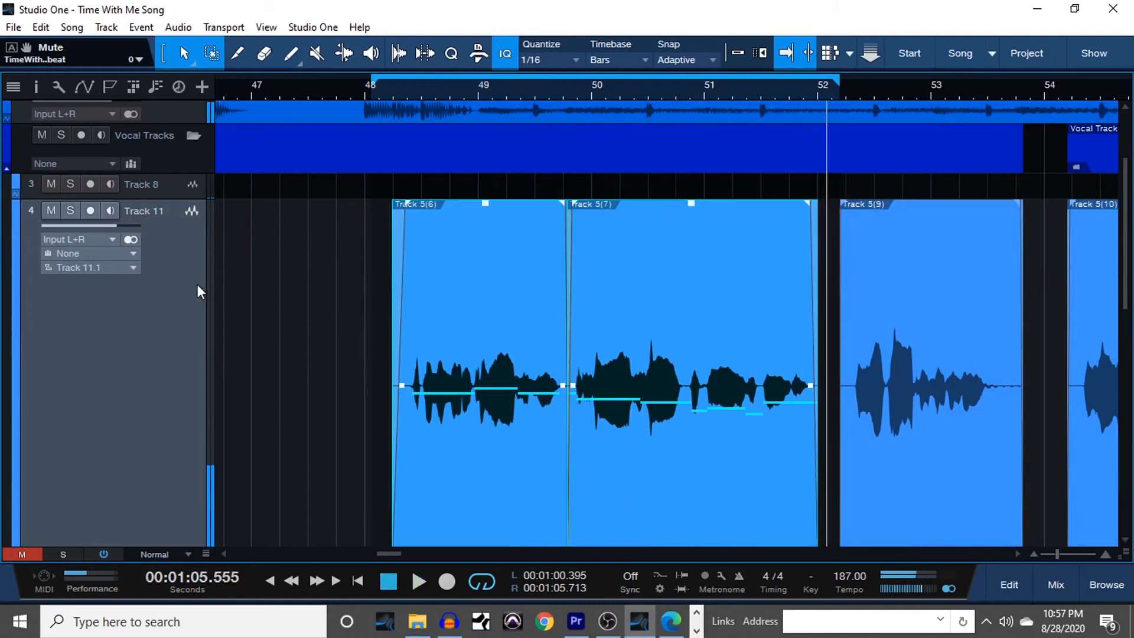
- Replay the untuned vocal with the beat from just before bar 48
scroll(200, 291, up, 2)
click(333, 90)
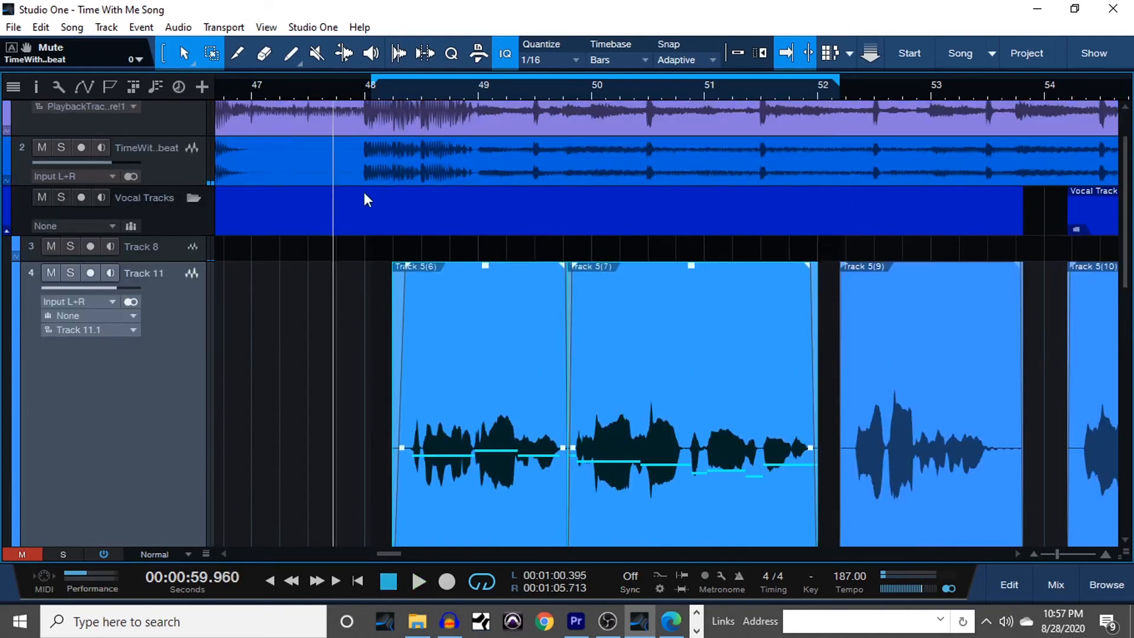
scroll(378, 266, down, 1)
key(space)
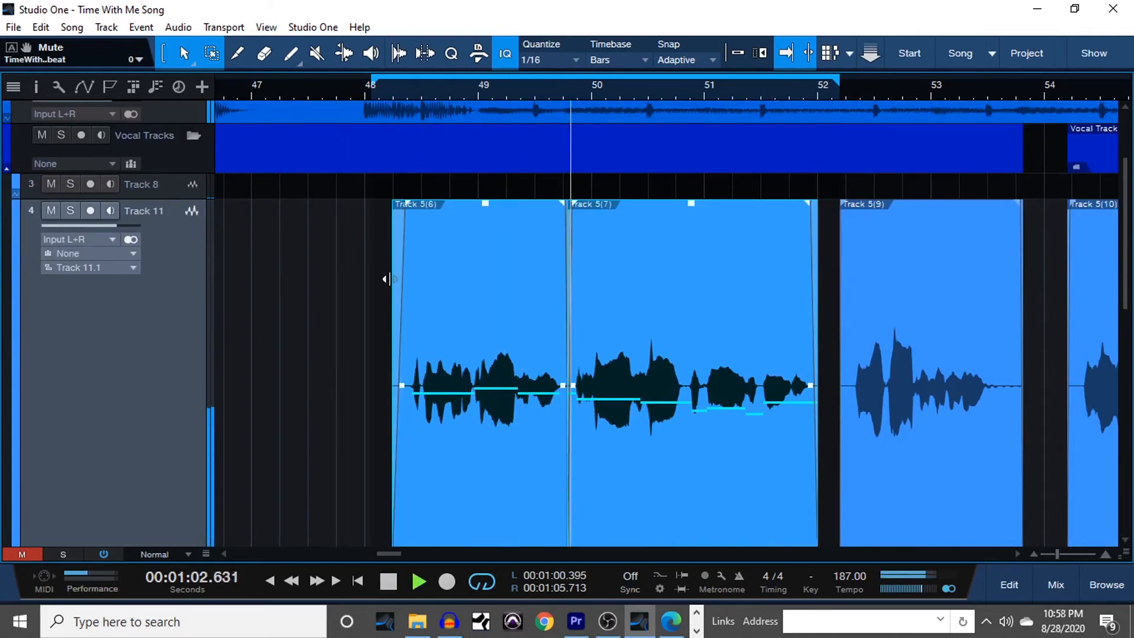
key(space)
- Reactivate Waves Tune Real-Time on Track 11 and play the phrase over the beat from the start of bar 48
key(F3)
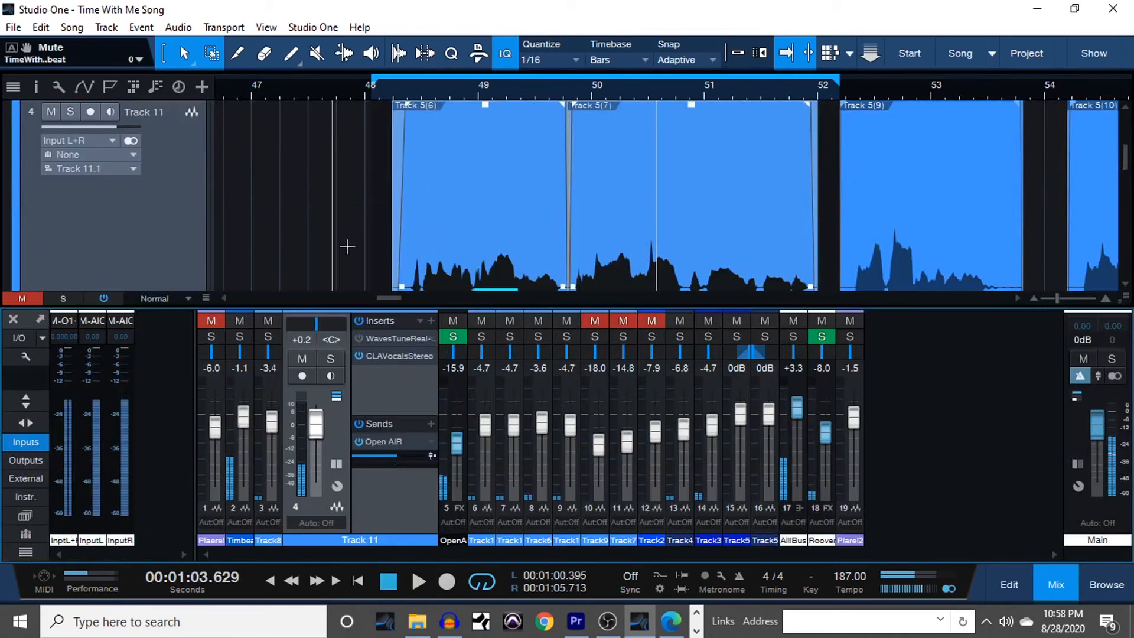
click(372, 90)
key(space)
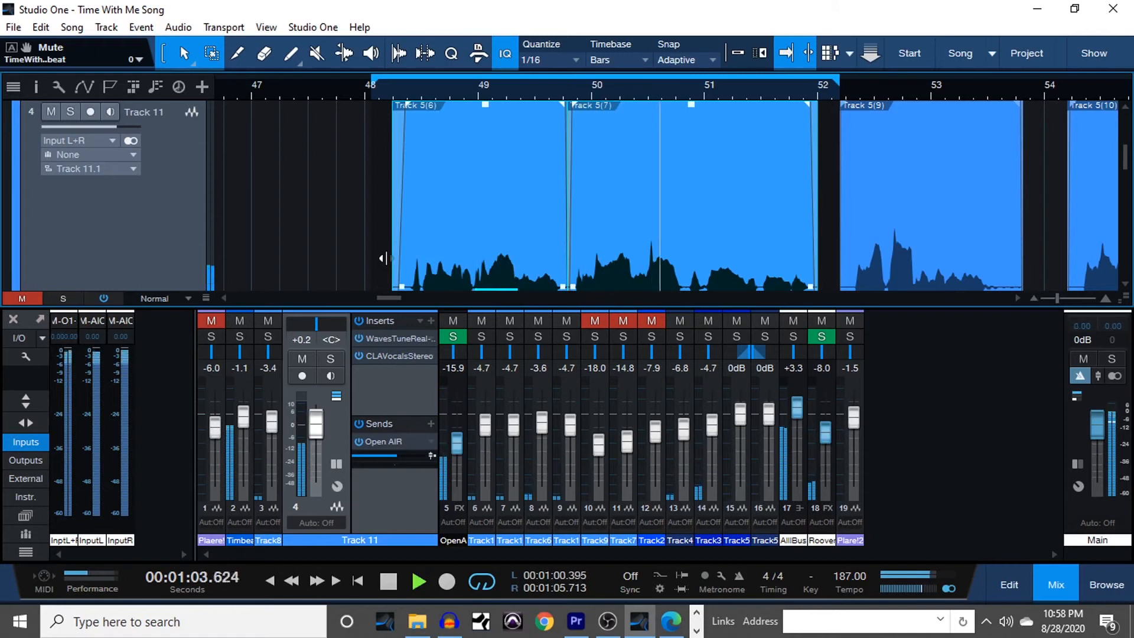
key(space)
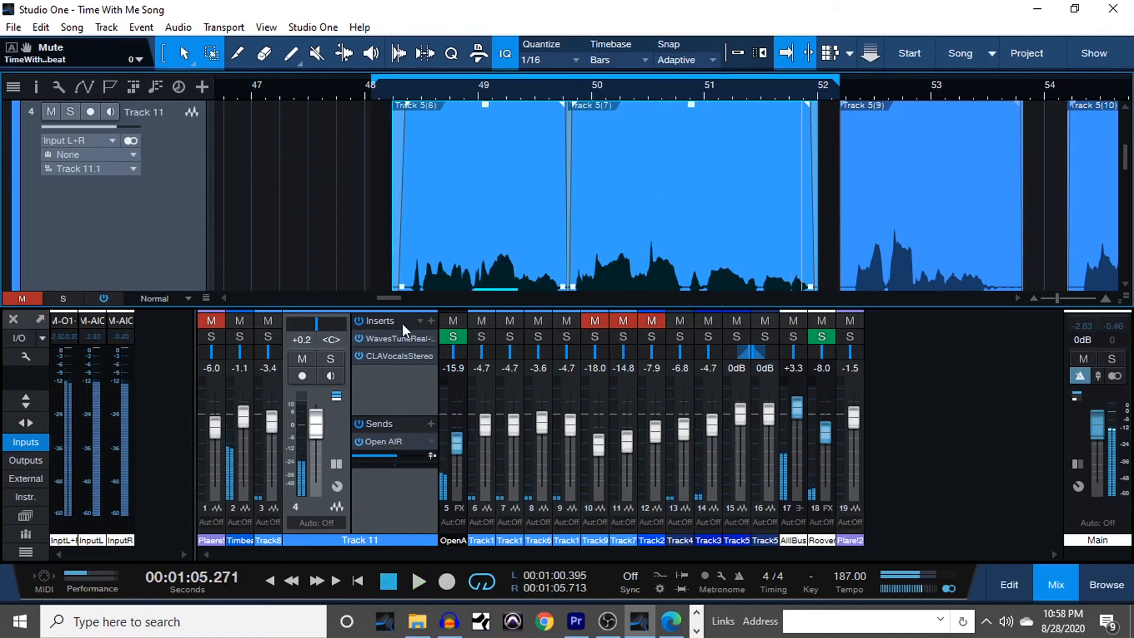
- Open Track 11's two selected vocal clips in Melodyne and set Pitch Center to 100% for all their notes
scroll(483, 229, down, 3)
double_click(463, 228)
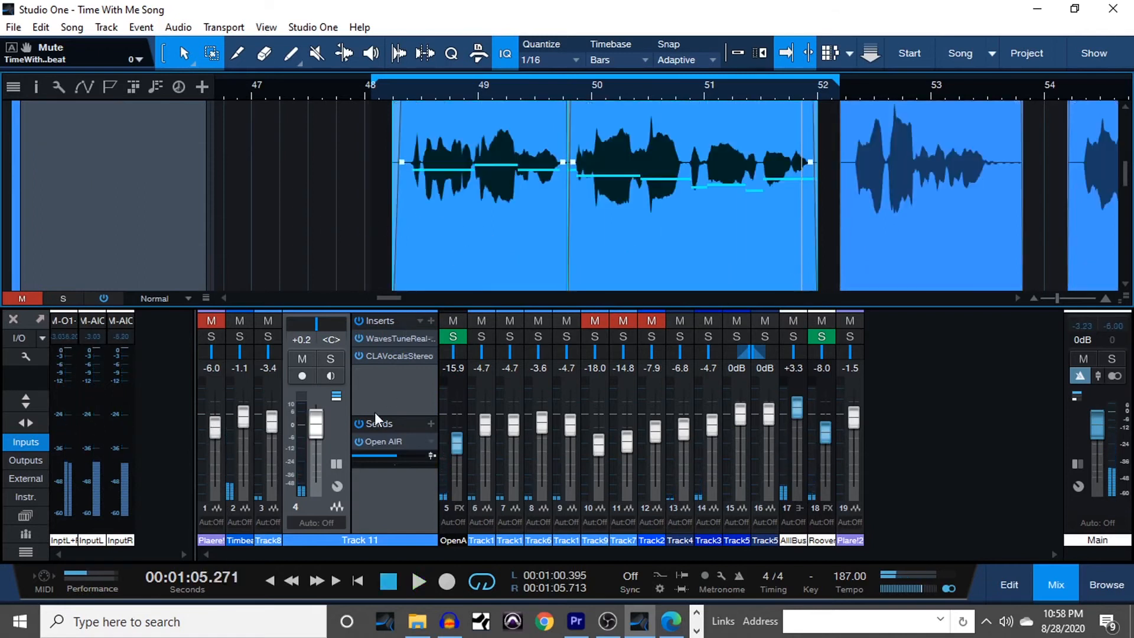
scroll(670, 403, up, 2)
scroll(670, 402, up, 3)
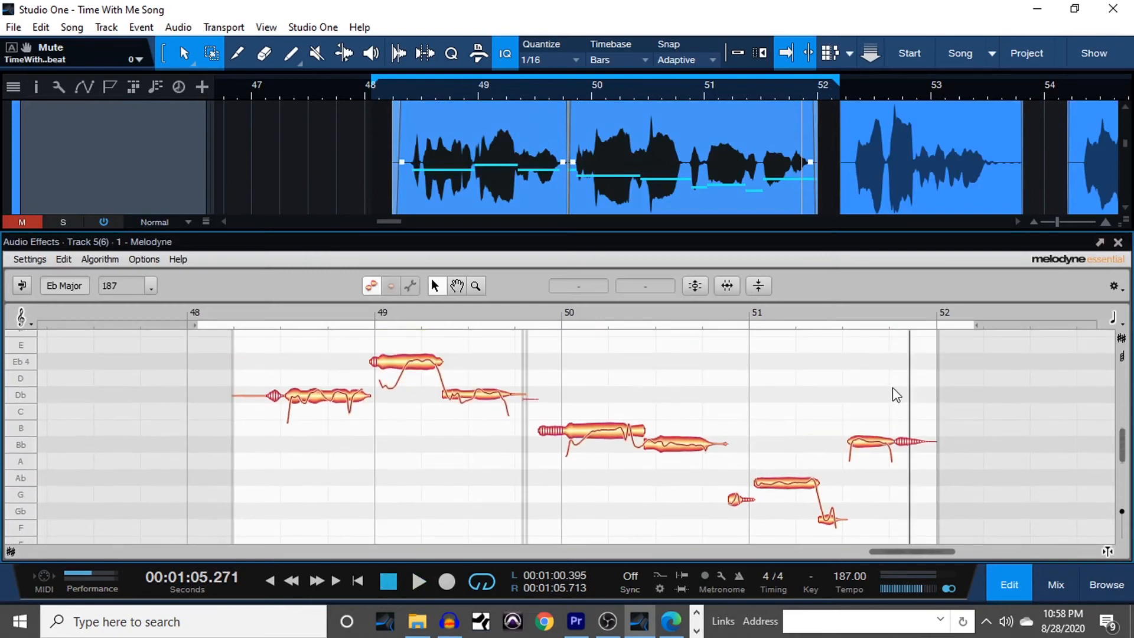
drag(175, 360, 974, 541)
click(689, 285)
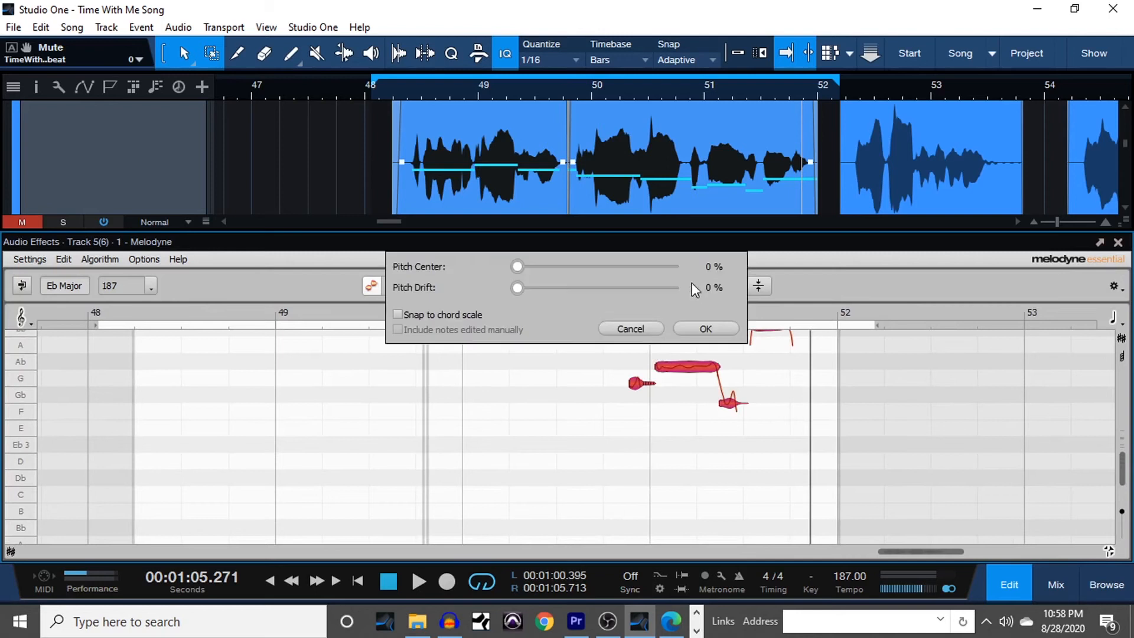
drag(530, 267, 753, 254)
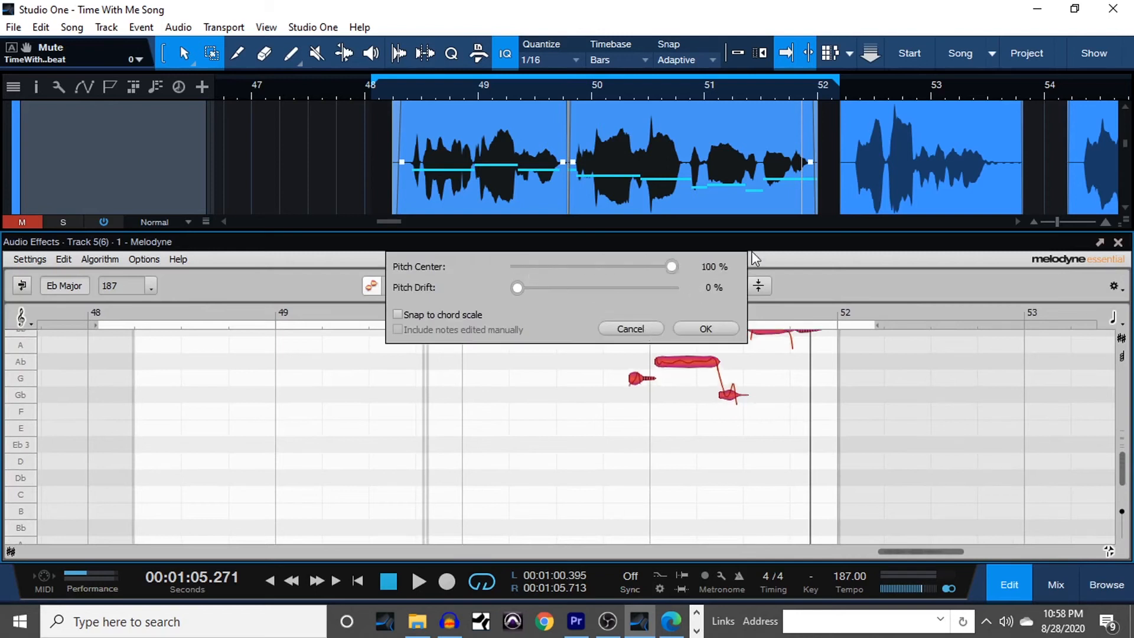
click(705, 329)
- Play the Melodyne-corrected vocal phrase over the beat, and replay its opening from bar 48
key(space)
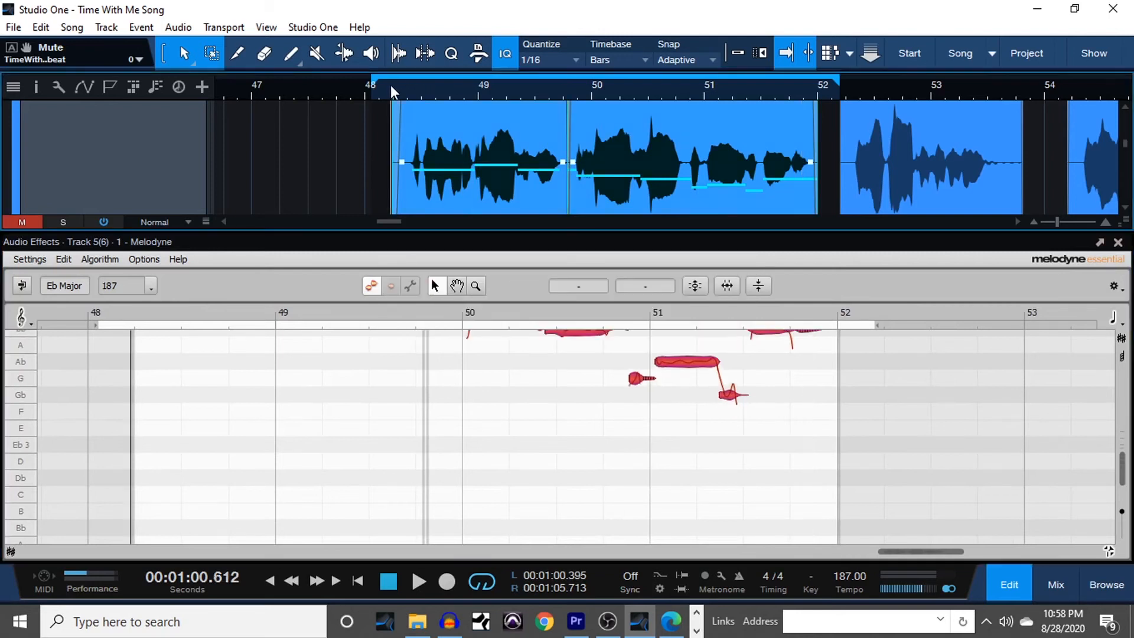
scroll(367, 413, up, 4)
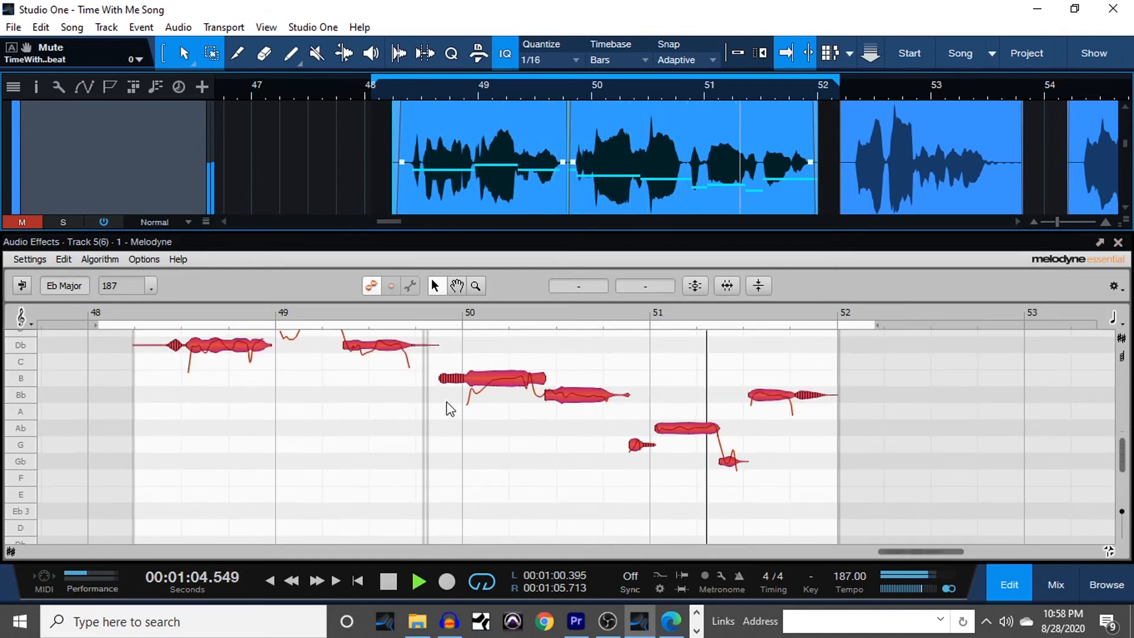
key(space)
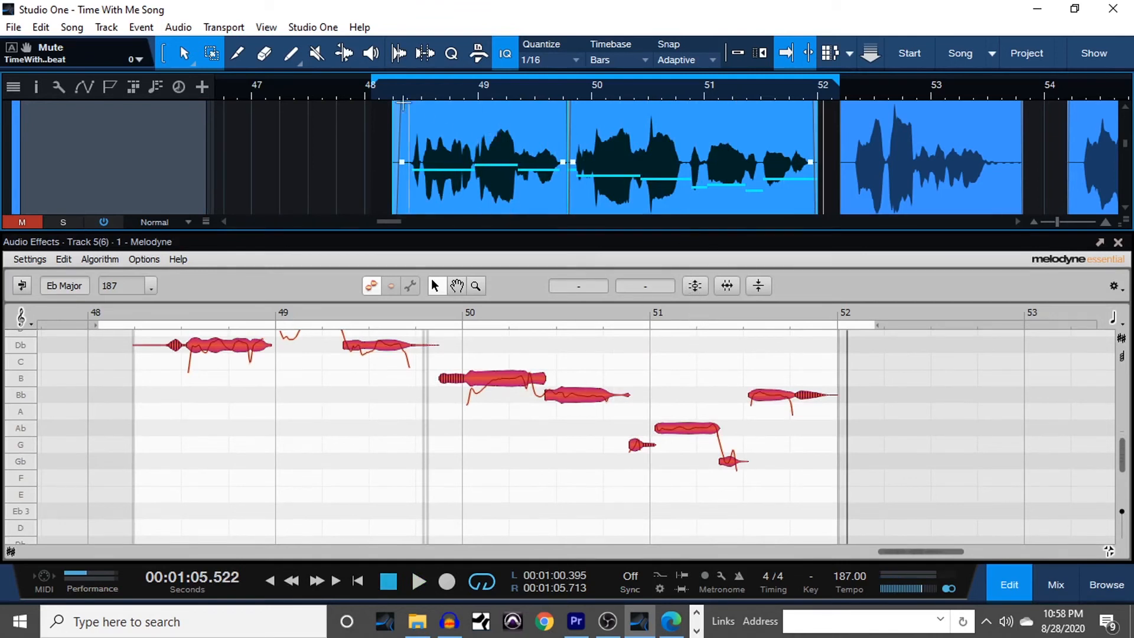
click(371, 93)
key(space)
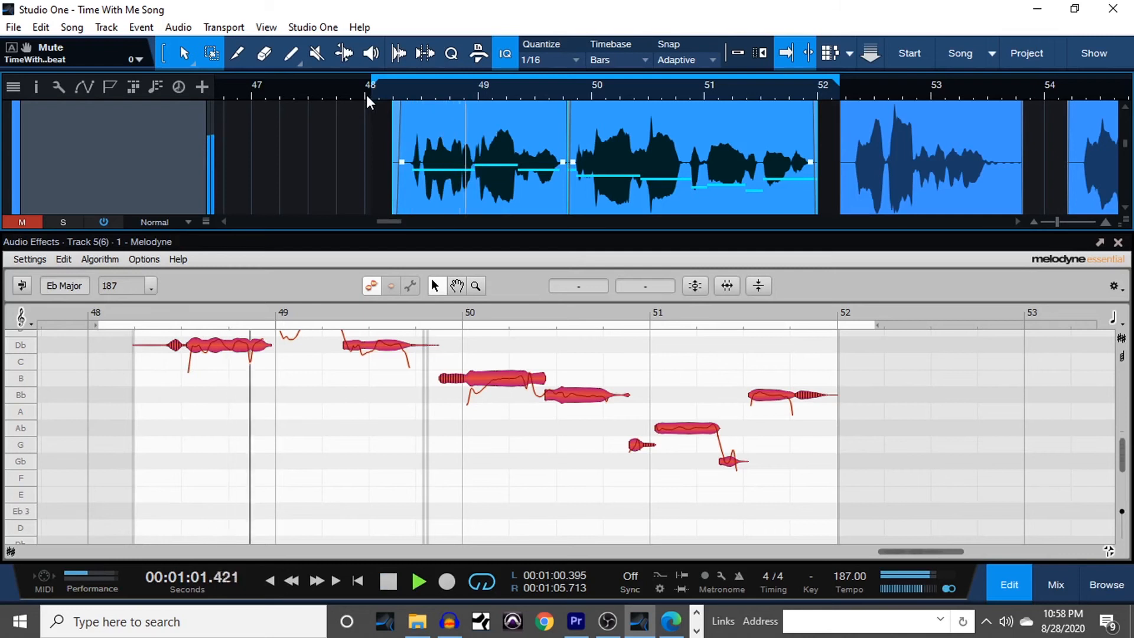
key(space)
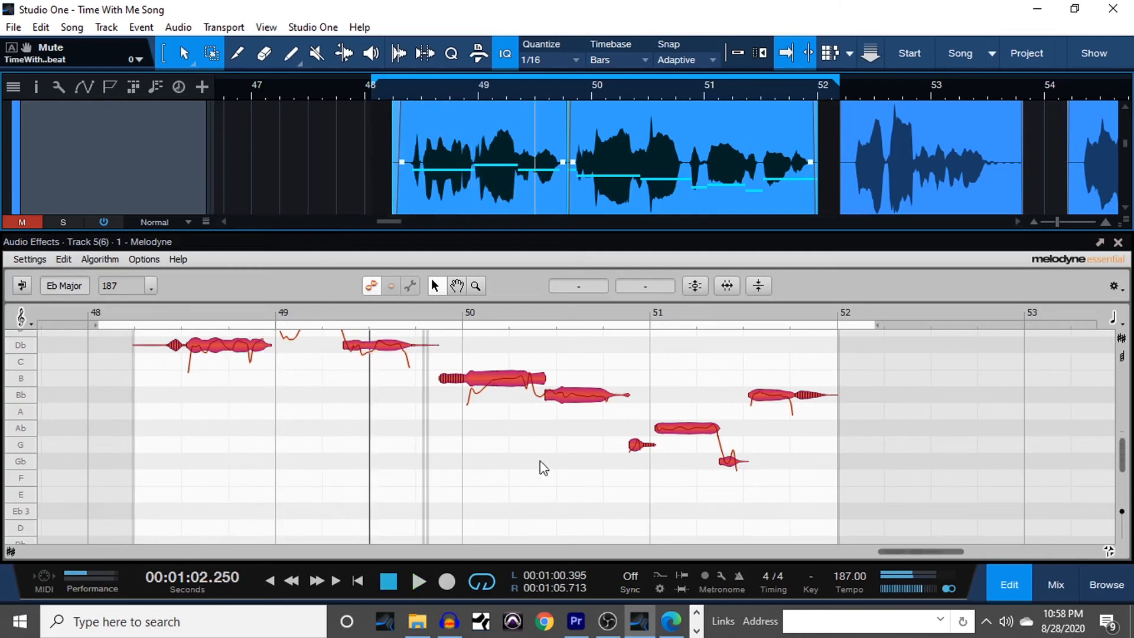
- Set Pitch Center back to 0% for the selected vocal notes in Melodyne
scroll(552, 470, up, 2)
scroll(533, 477, up, 3)
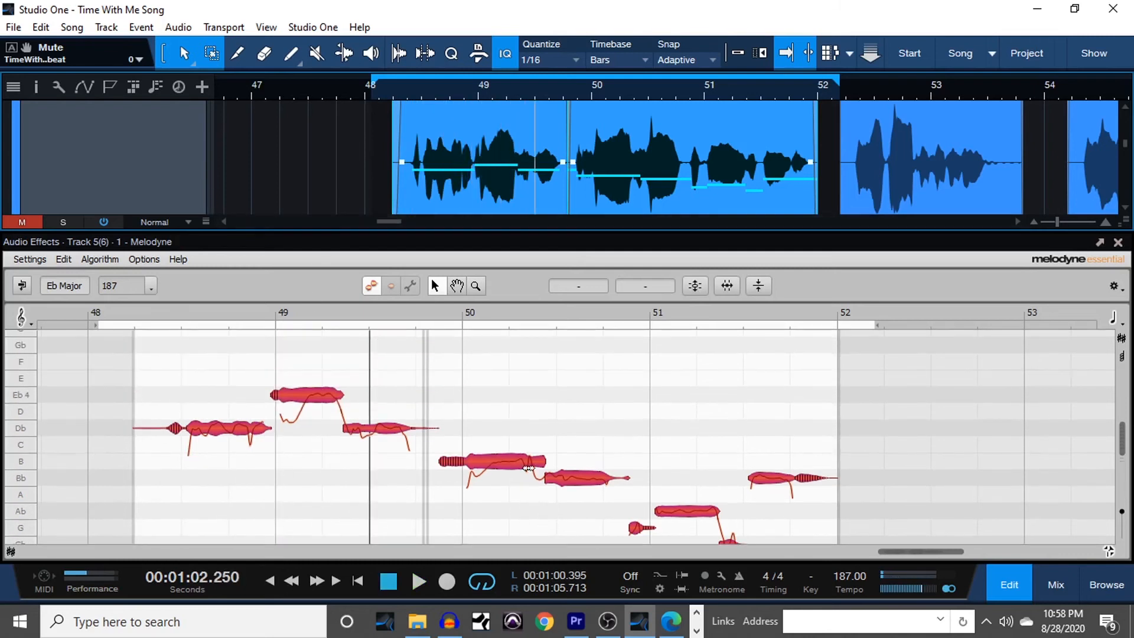
click(697, 288)
drag(679, 269, 486, 274)
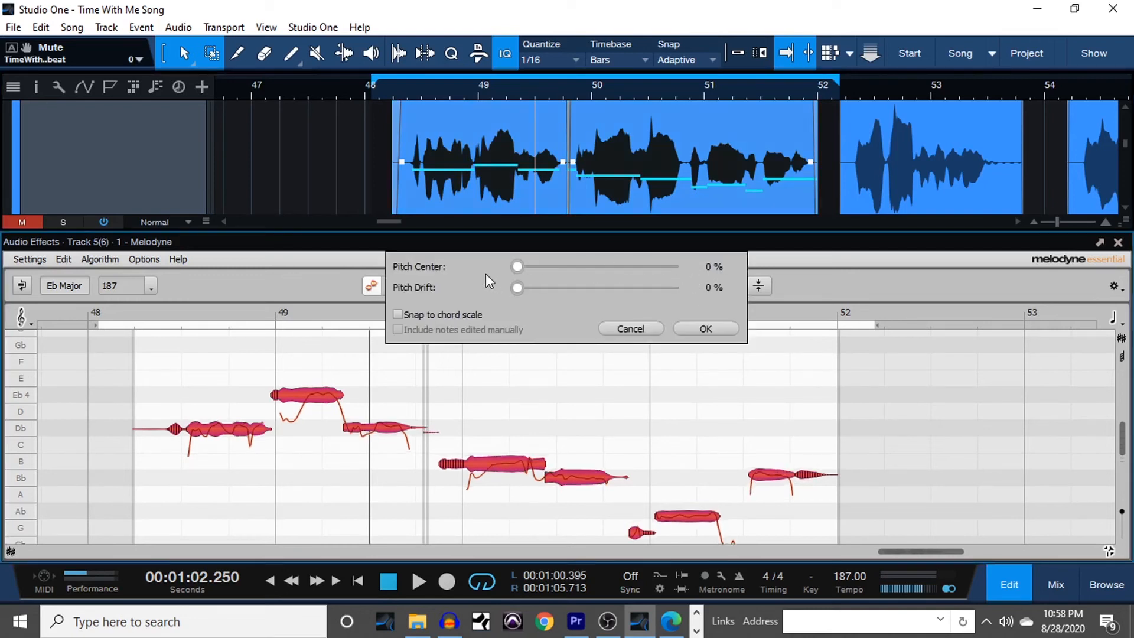
click(698, 330)
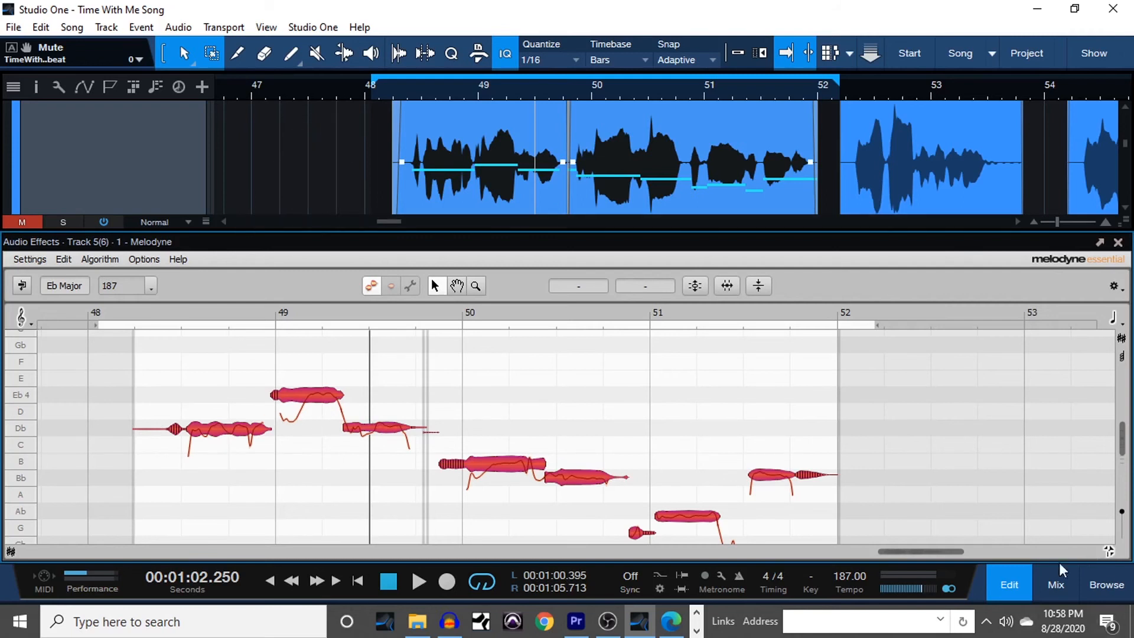
- Switch from Melodyne to the mixer and examine the Waves Tune Real-Time settings on Track 11
click(1020, 576)
key(F3)
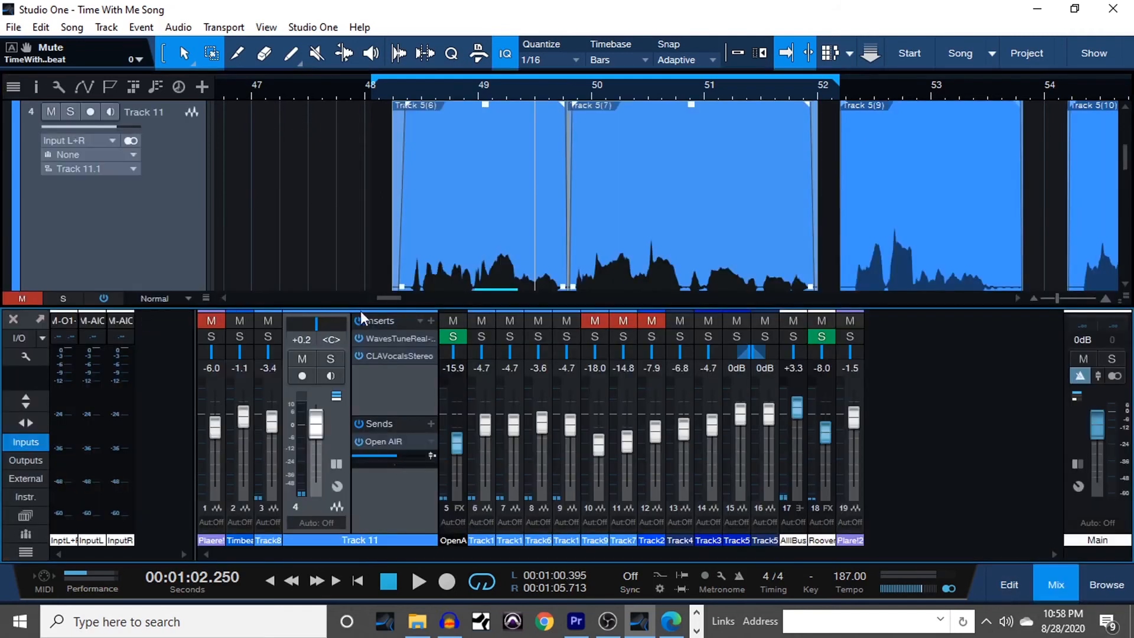
click(394, 337)
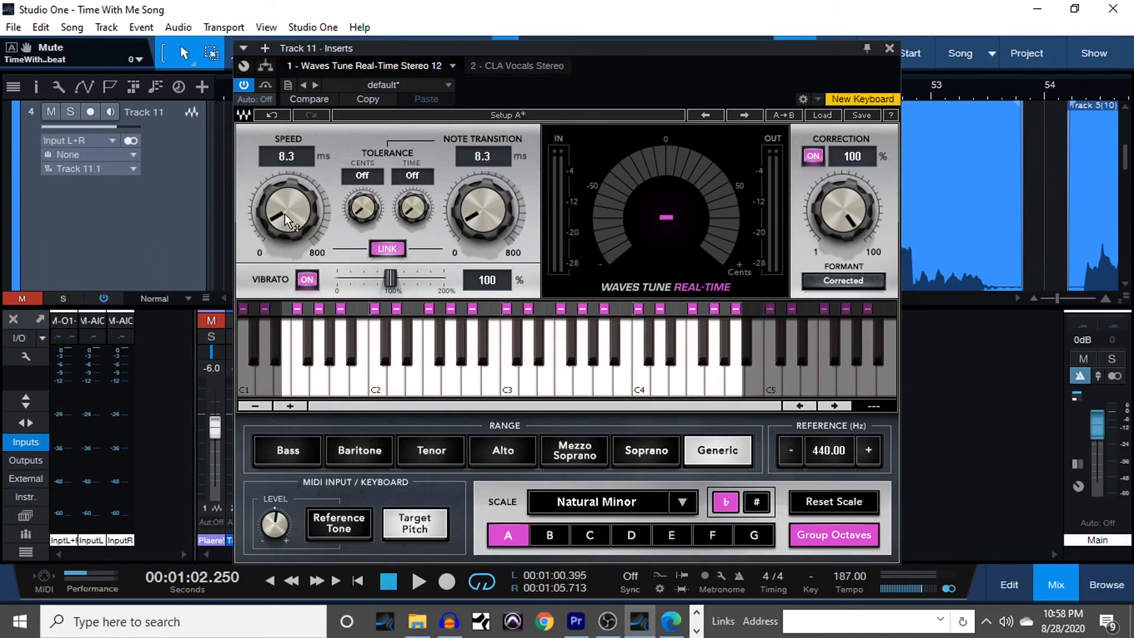
click(889, 48)
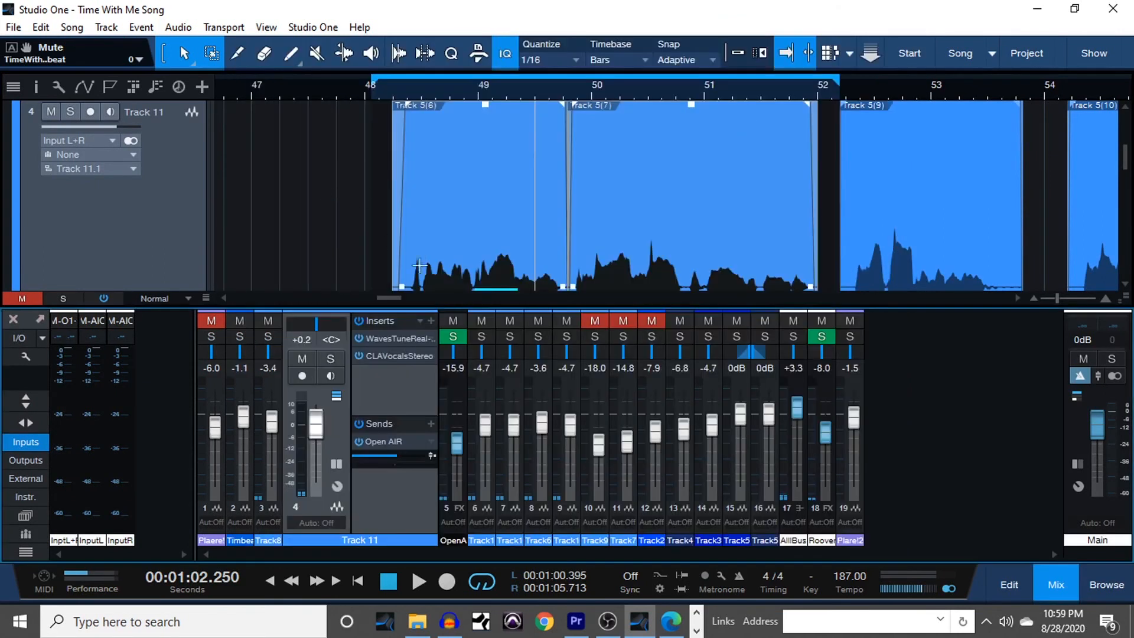
- Reopen the vocal clip starting just after bar 48 in Melodyne and set its notes' Pitch Center to 100%
click(460, 224)
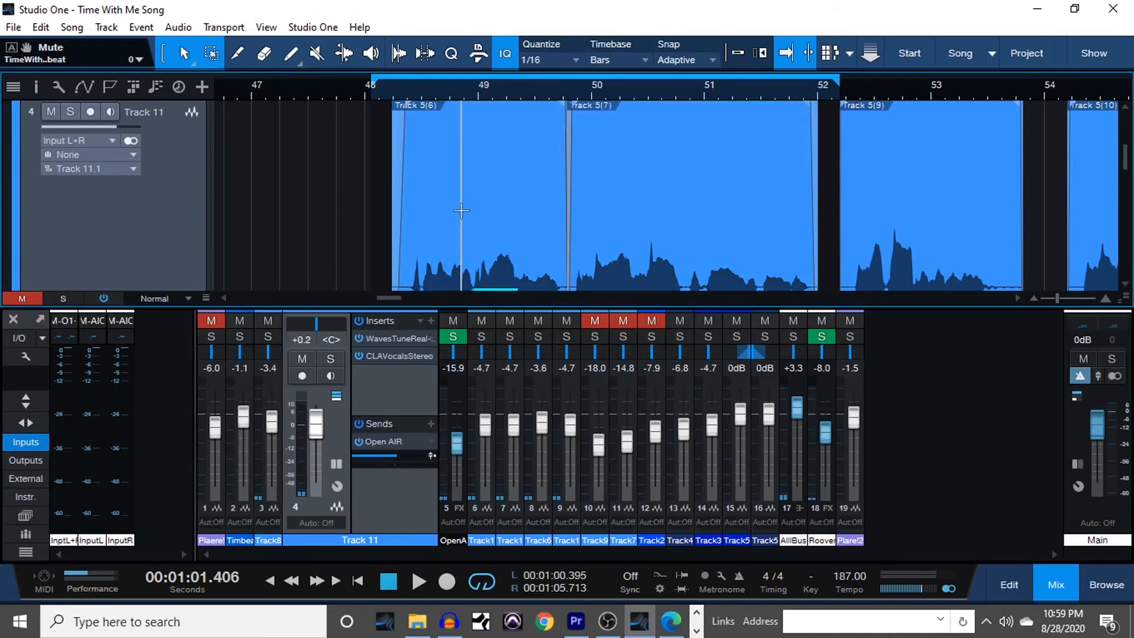
scroll(366, 254, down, 1)
double_click(460, 258)
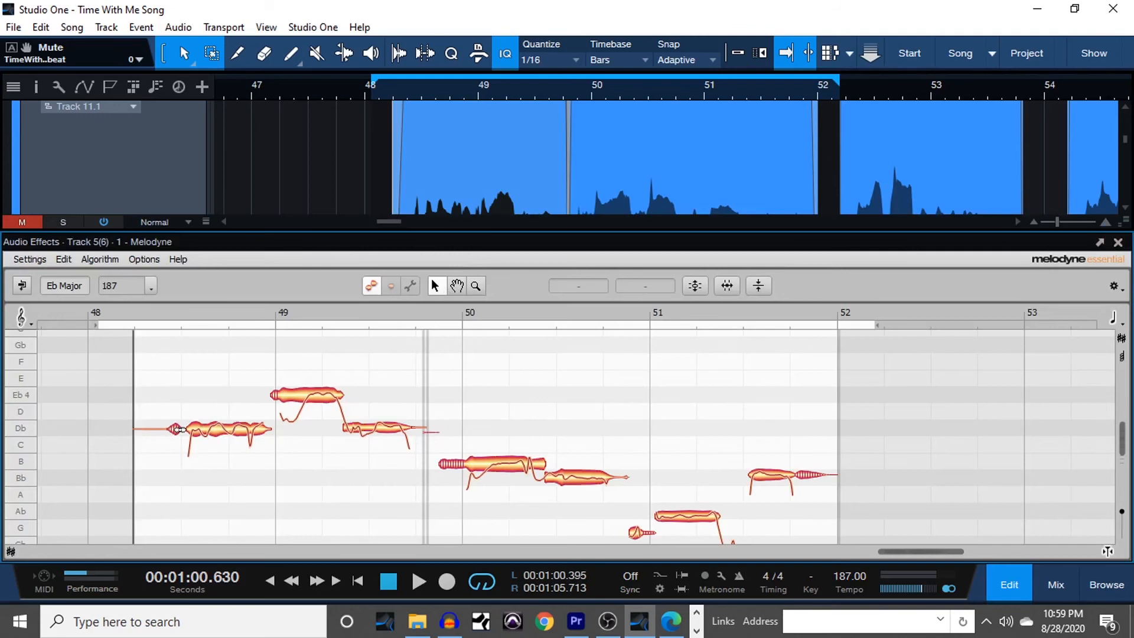
click(696, 285)
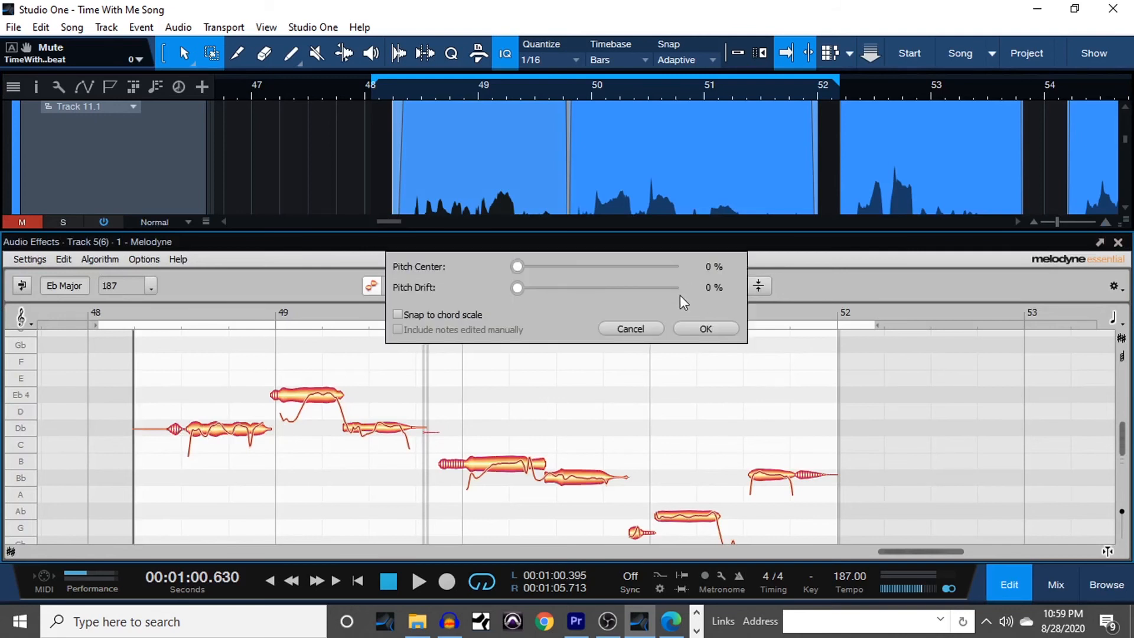
drag(516, 268, 455, 293)
drag(578, 272, 686, 280)
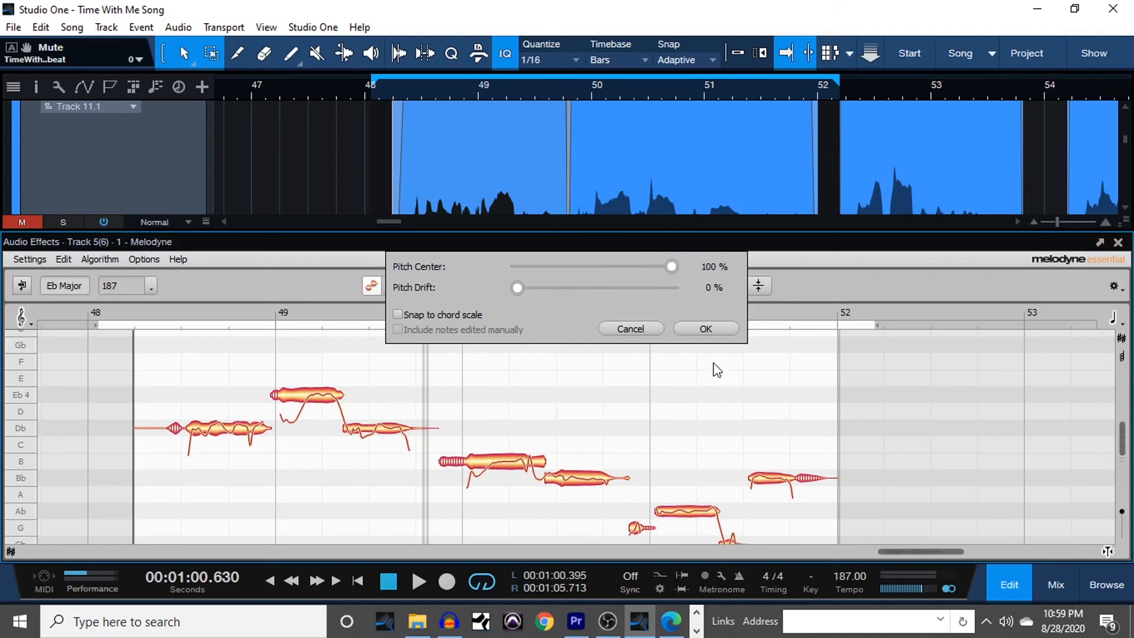
click(707, 329)
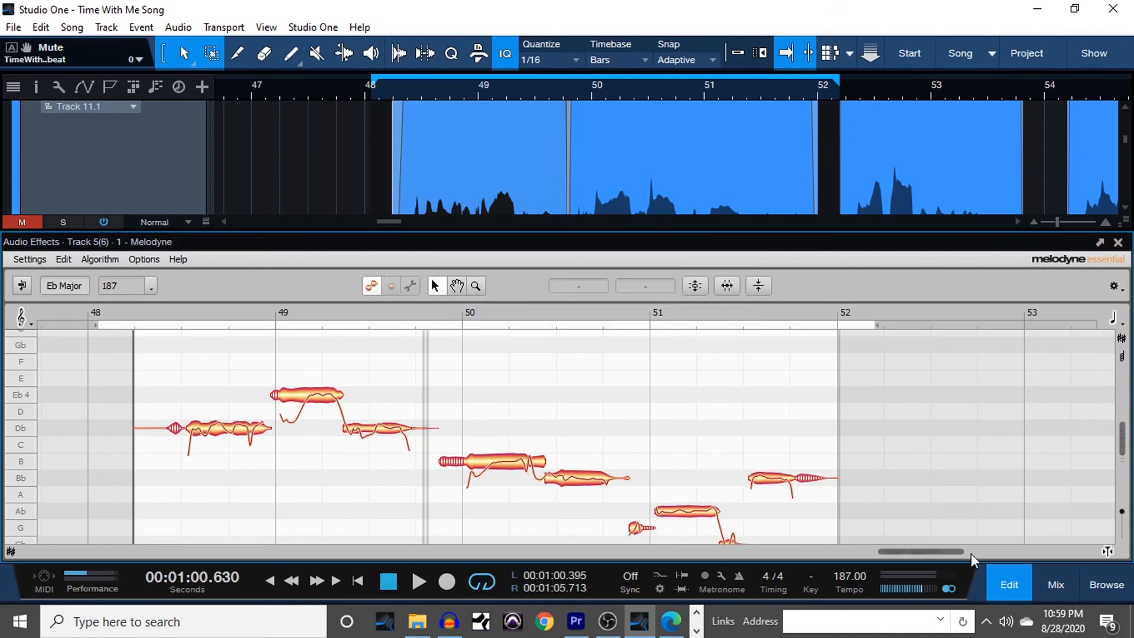
- Close the Melodyne editor and return to the vocal clips on Track 11 in the arrangement
click(999, 582)
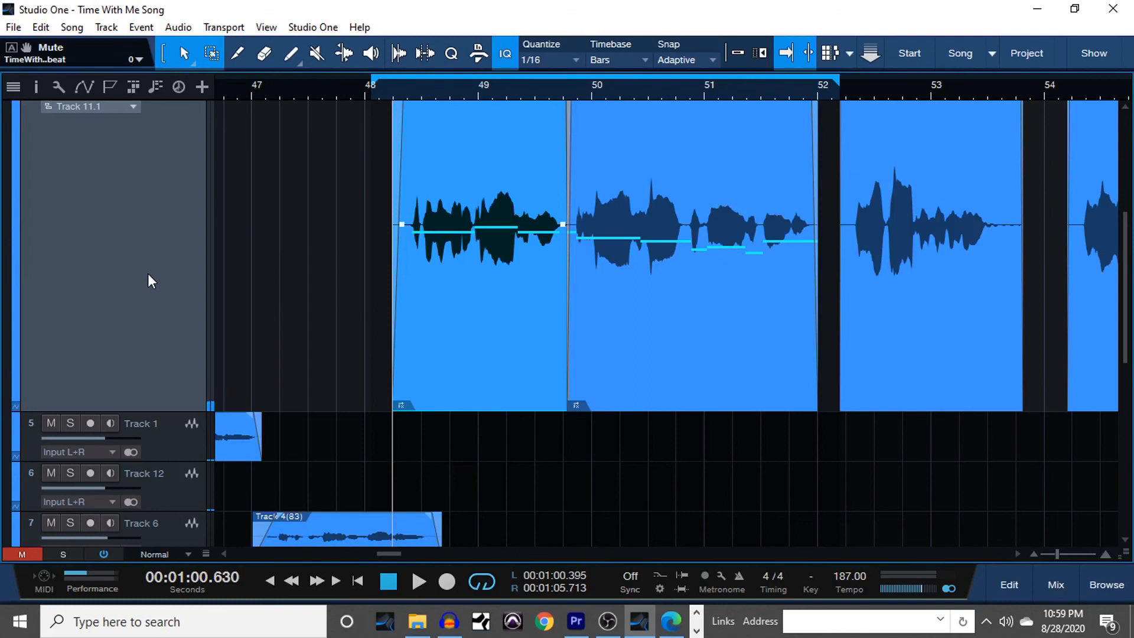
scroll(437, 343, up, 3)
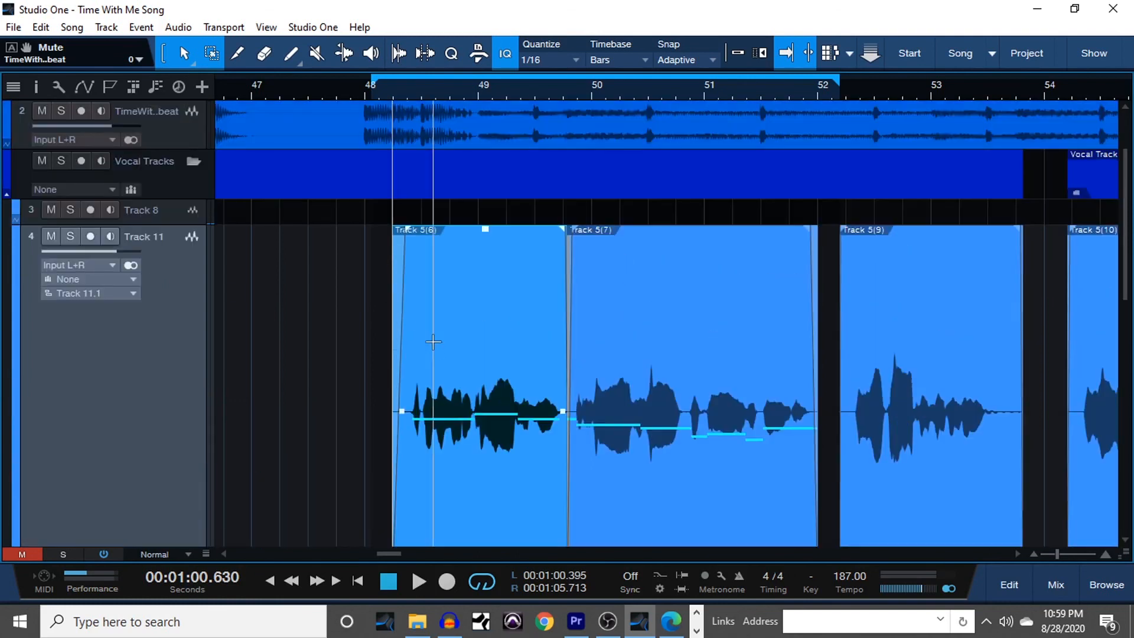
scroll(433, 341, down, 2)
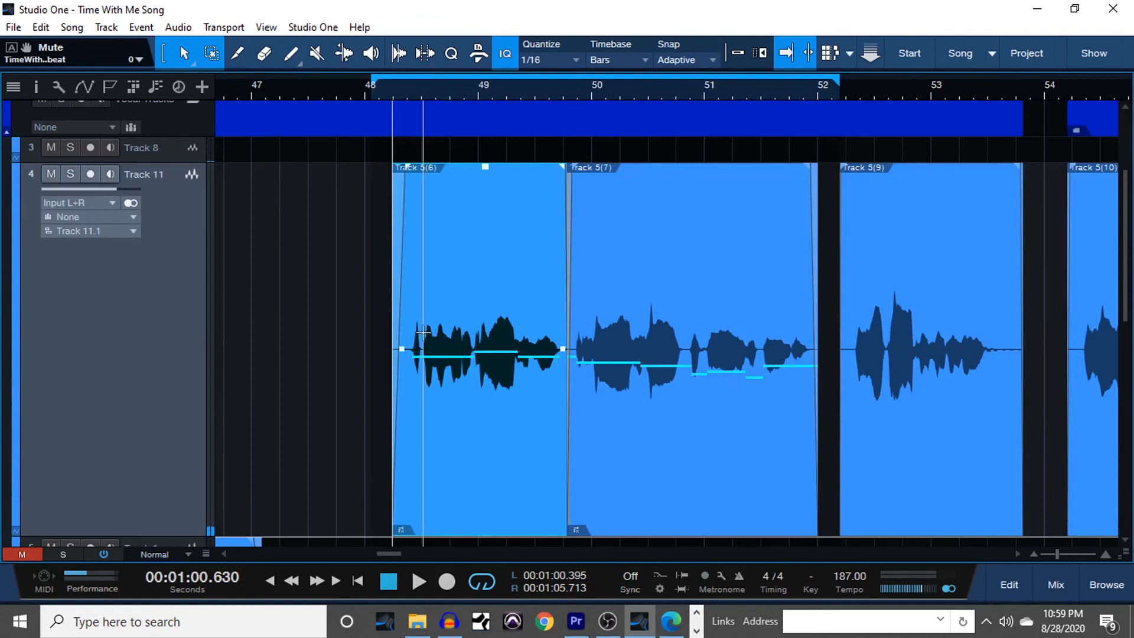
scroll(419, 329, down, 3)
scroll(419, 329, up, 3)
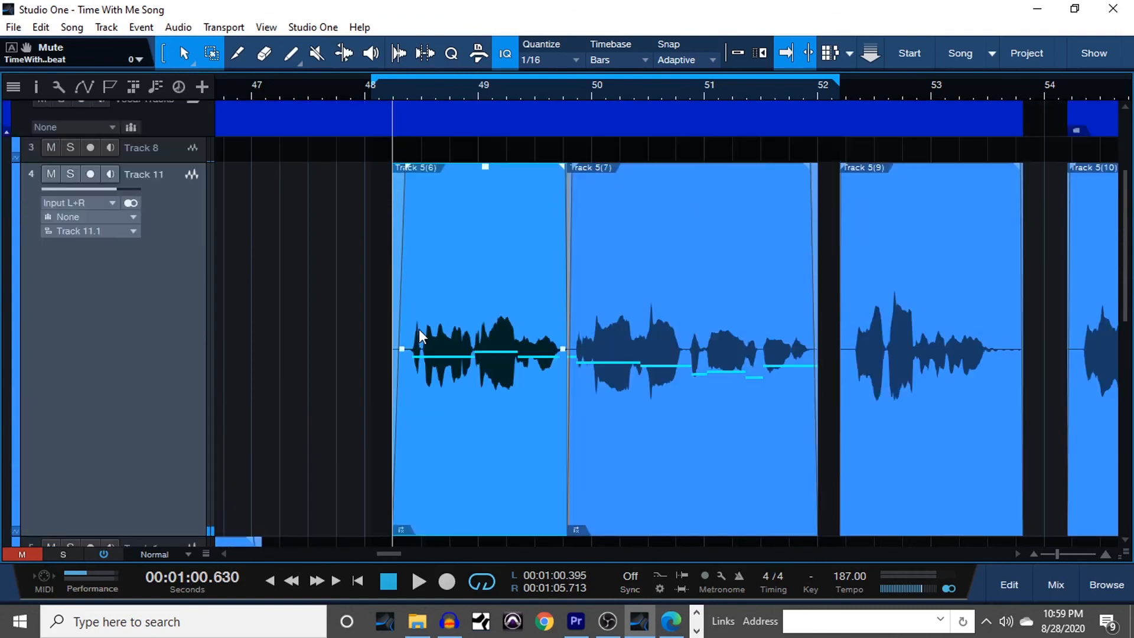